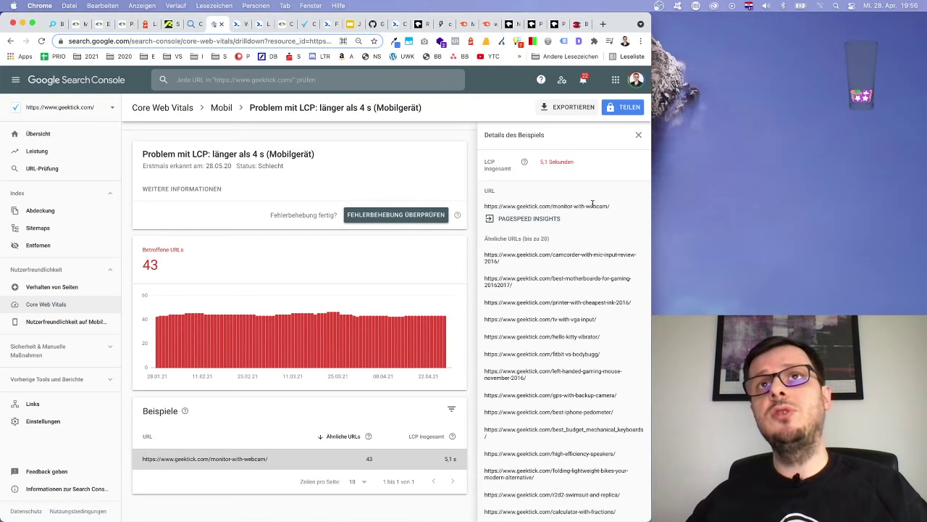
Close the mobile LCP example details and open the Computer report from the Core Web Vitals overview.
{"action": "left_click", "coordinate": [638, 135]}
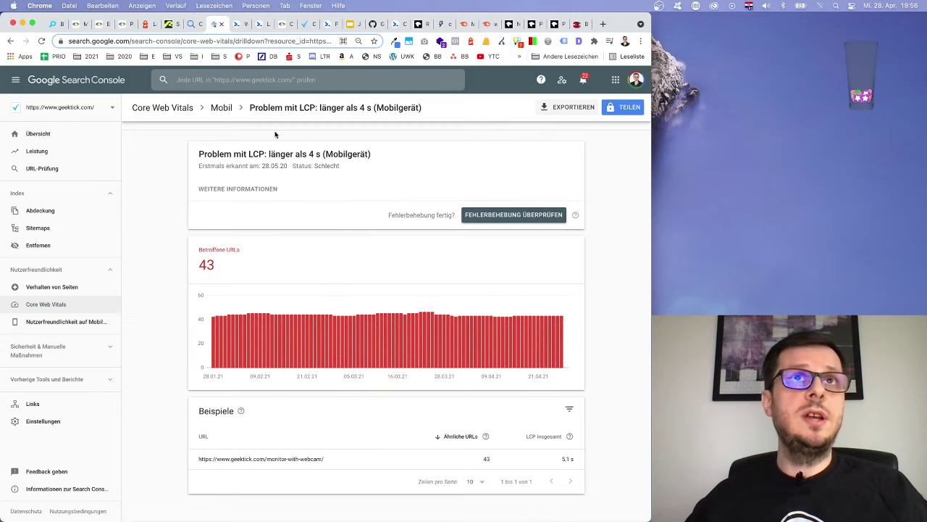
{"action": "left_click", "coordinate": [220, 109]}
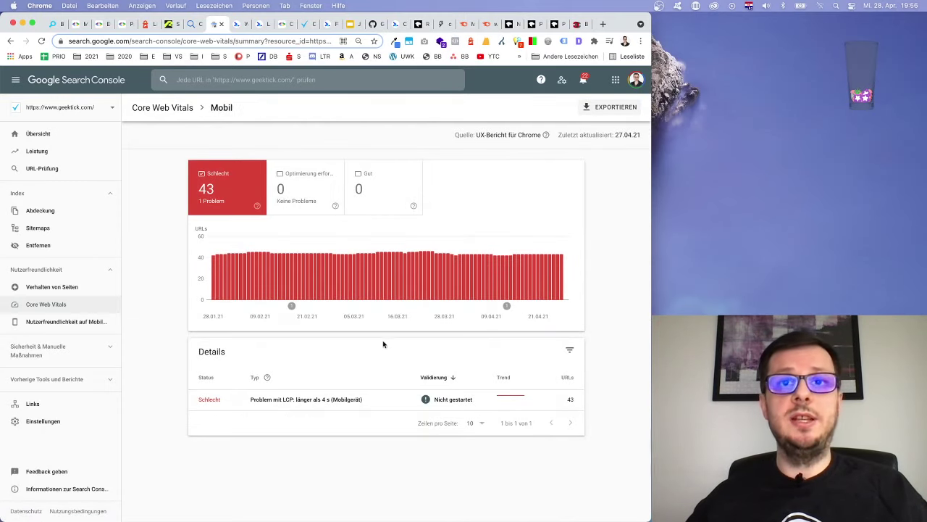
{"action": "left_click", "coordinate": [61, 303]}
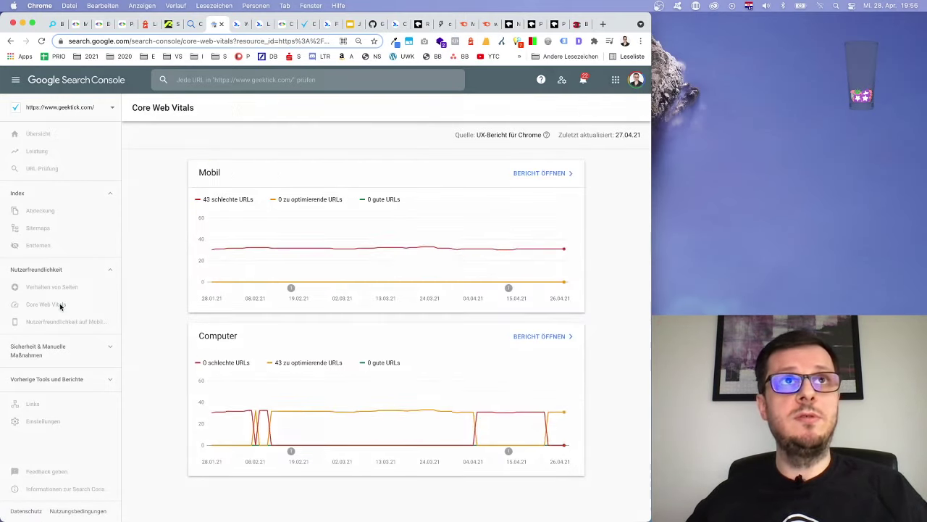
{"action": "left_click", "coordinate": [539, 337]}
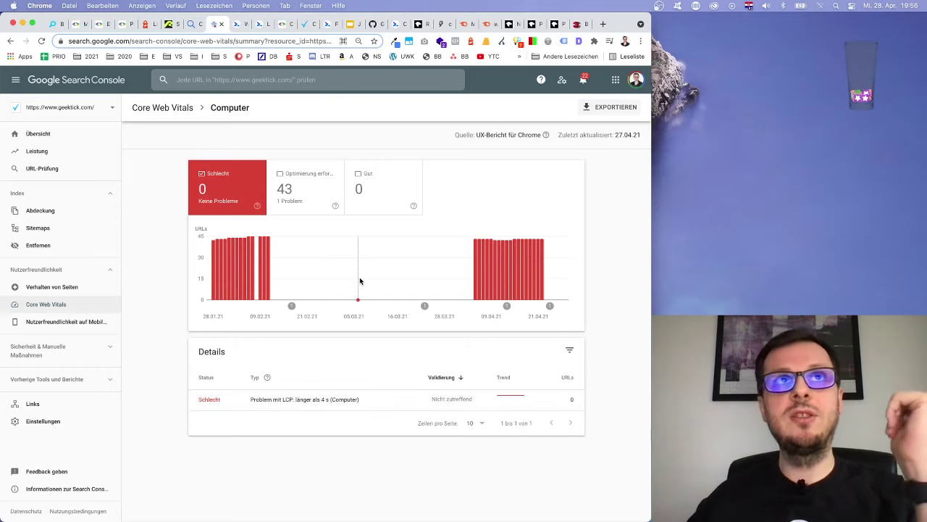
Switch to the web.dev/vitals page and share its address in the stream chat.
{"action": "left_click", "coordinate": [240, 24]}
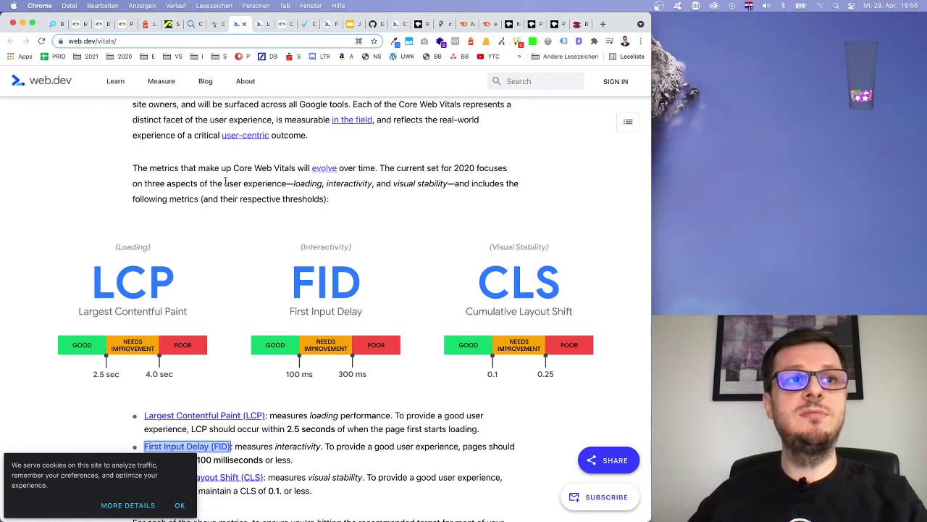
{"action": "left_click", "coordinate": [118, 42]}
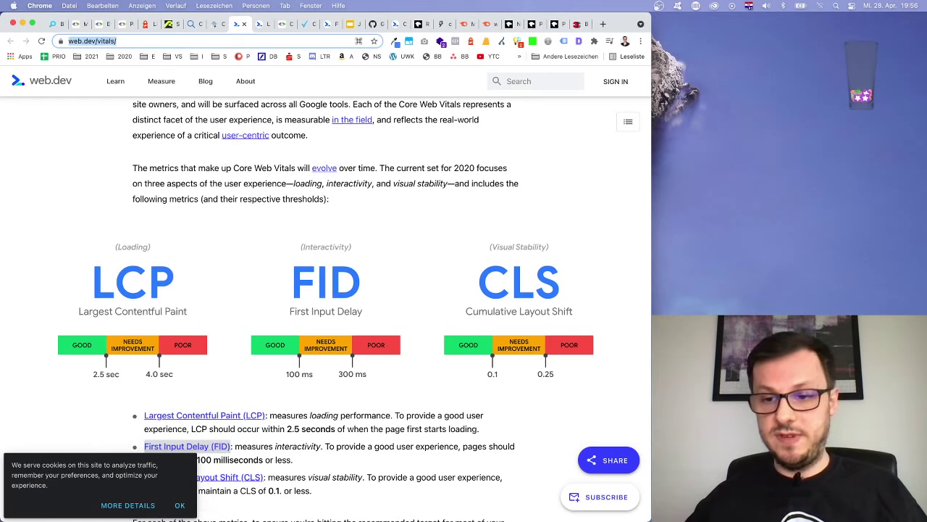
{"action": "key", "text": "super+Tab"}
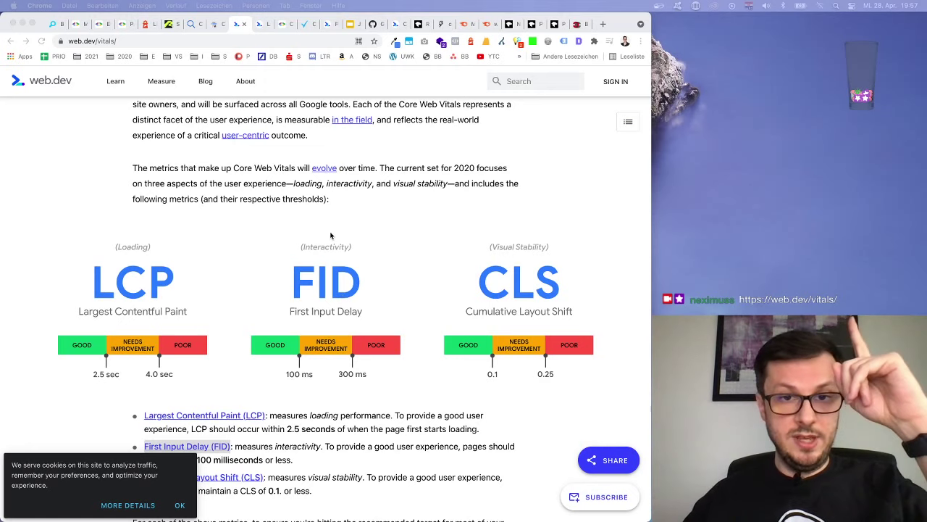
{"action": "key", "text": "super+l"}
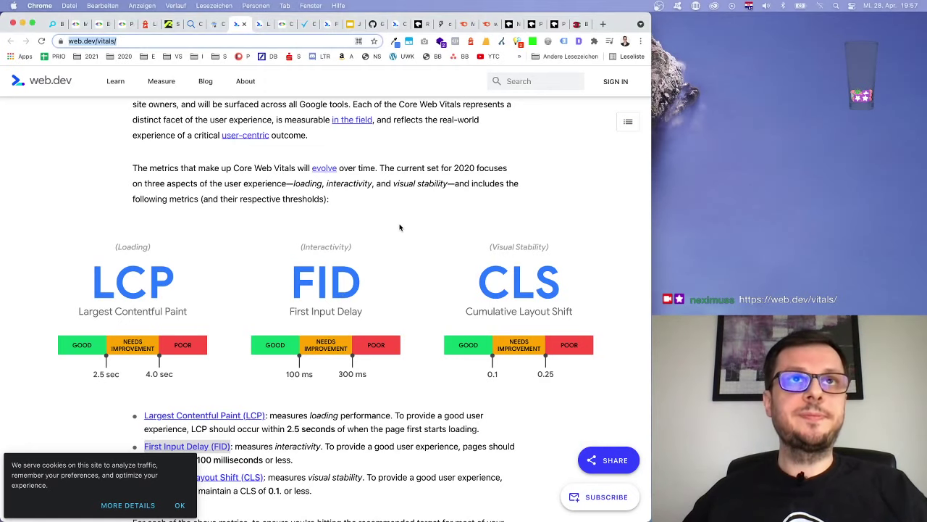
{"action": "key", "text": "super+r"}
Accept the cookie notice on the Web Vitals page and review the LCP, FID and CLS threshold descriptions.
{"action": "scroll", "coordinate": [399, 227], "scroll_direction": "down", "scroll_amount": 7}
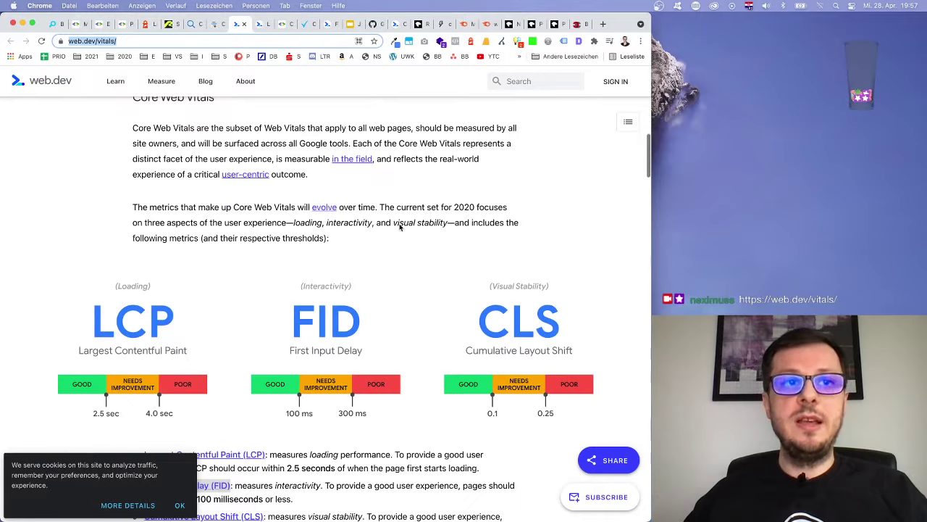
{"action": "left_click", "coordinate": [182, 505]}
{"action": "scroll", "coordinate": [254, 324], "scroll_direction": "down", "scroll_amount": 4}
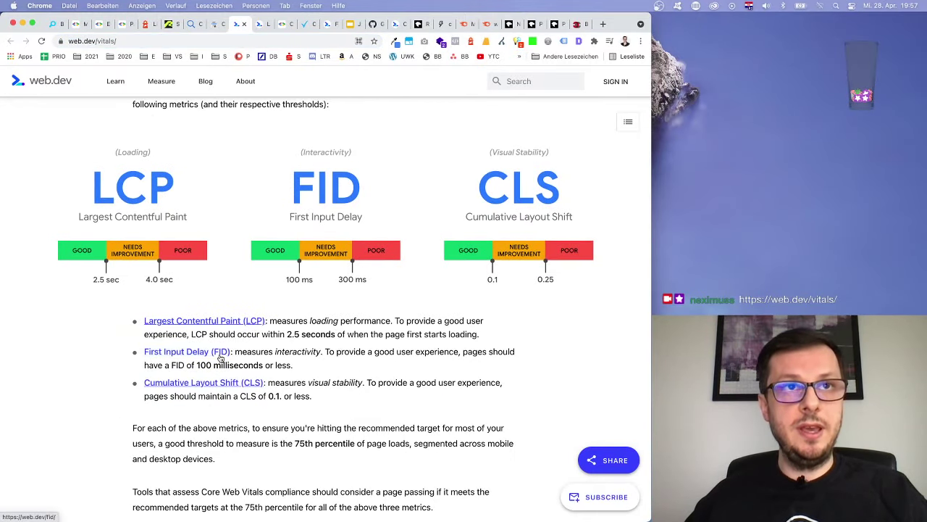
{"action": "scroll", "coordinate": [386, 397], "scroll_direction": "down", "scroll_amount": 1}
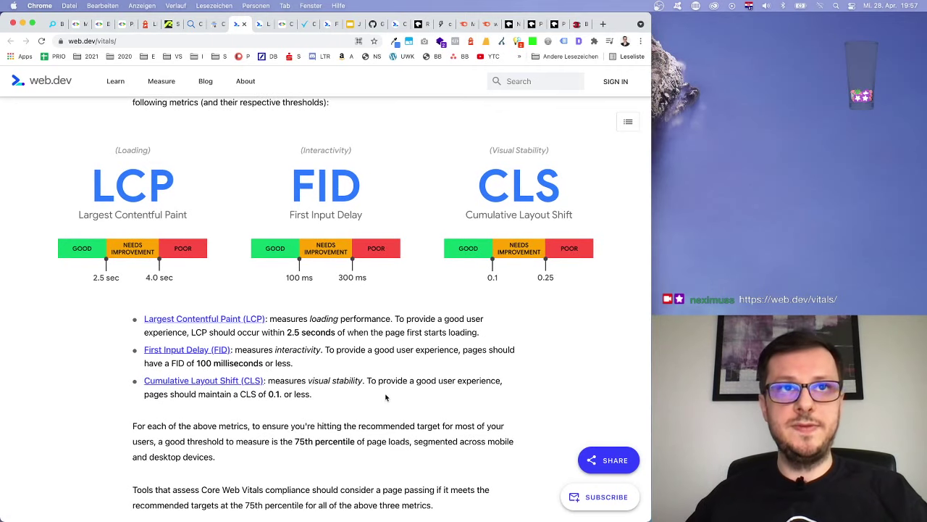
Examine the article's sections on tools for measuring Core Web Vitals and recommendations for improving scores, then return to the metric thresholds.
{"action": "scroll", "coordinate": [384, 395], "scroll_direction": "down", "scroll_amount": 10}
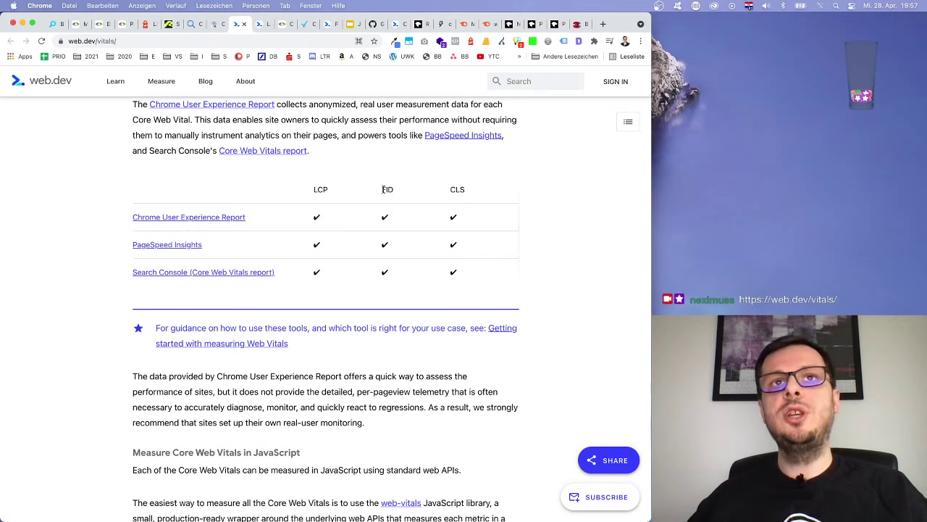
{"action": "scroll", "coordinate": [383, 189], "scroll_direction": "down", "scroll_amount": 1}
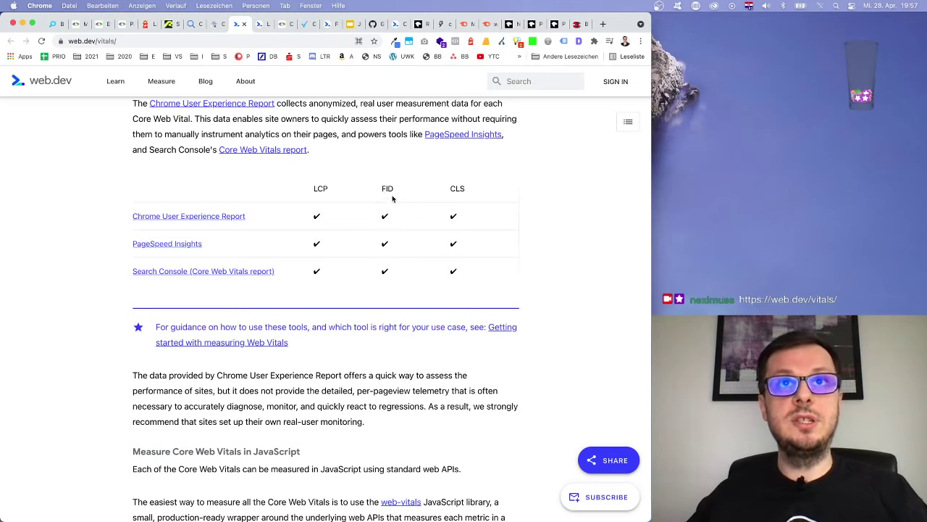
{"action": "scroll", "coordinate": [421, 312], "scroll_direction": "down", "scroll_amount": 5}
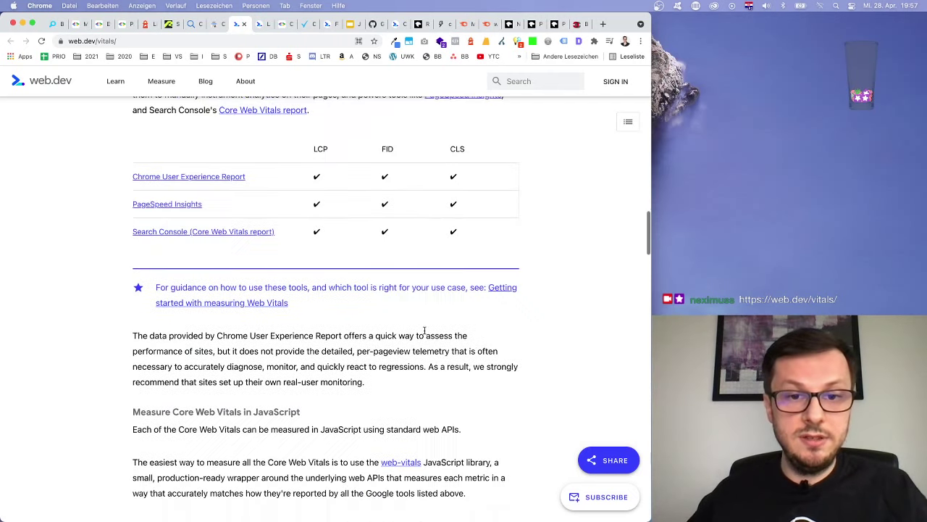
{"action": "scroll", "coordinate": [425, 333], "scroll_direction": "down", "scroll_amount": 13}
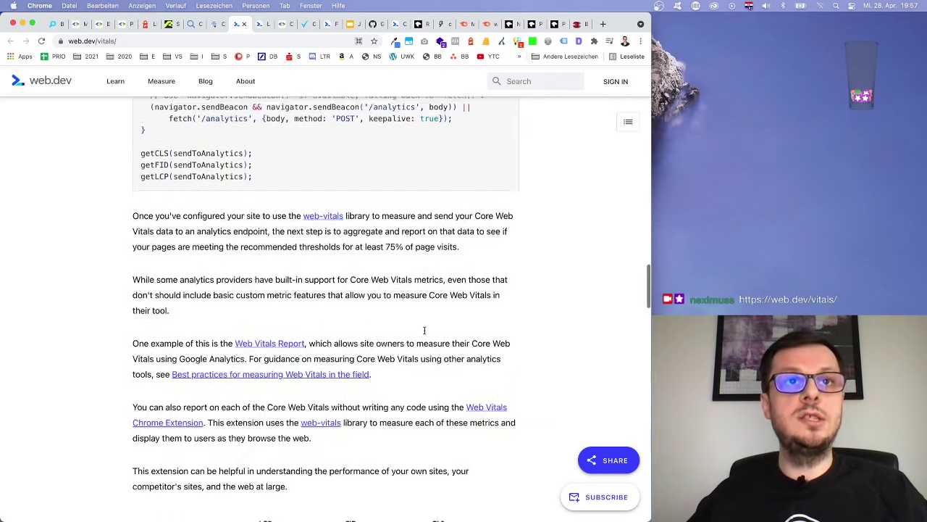
{"action": "scroll", "coordinate": [425, 334], "scroll_direction": "down", "scroll_amount": 1}
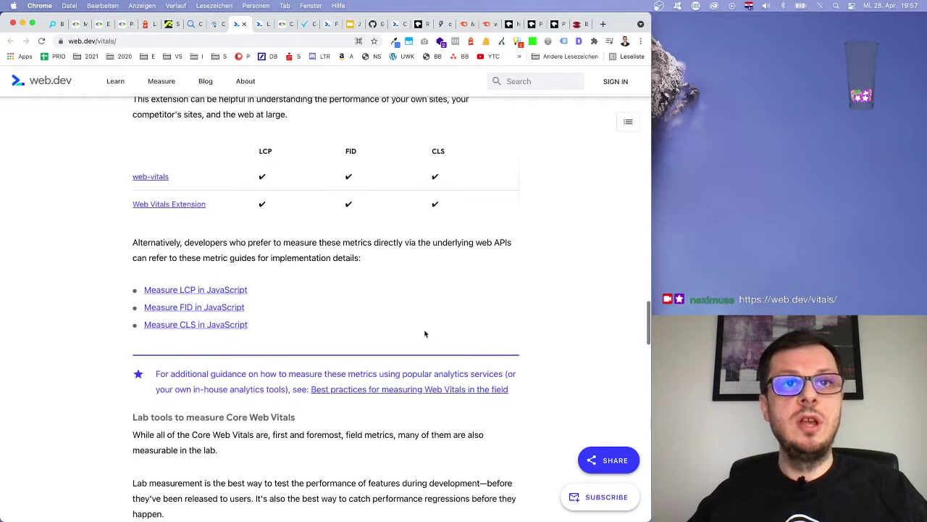
{"action": "scroll", "coordinate": [425, 333], "scroll_direction": "down", "scroll_amount": 8}
{"action": "scroll", "coordinate": [425, 334], "scroll_direction": "down", "scroll_amount": 10}
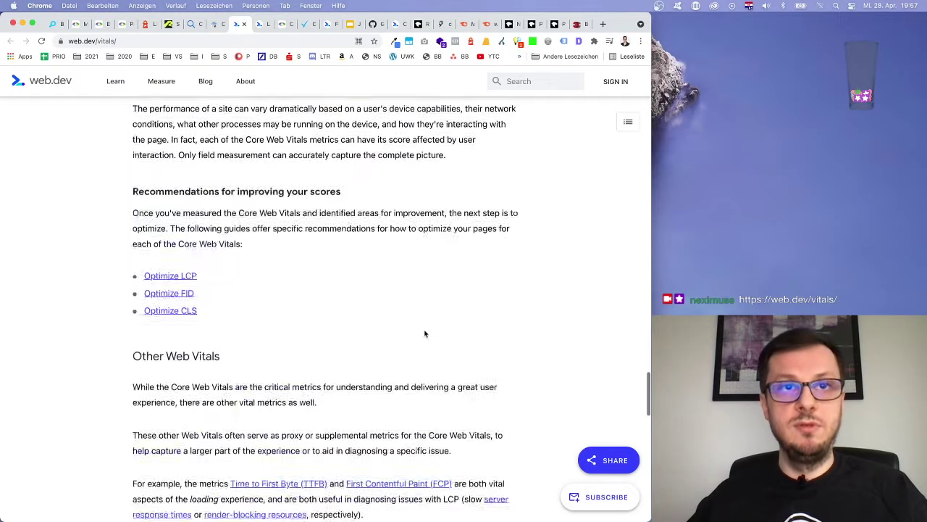
{"action": "scroll", "coordinate": [425, 333], "scroll_direction": "up", "scroll_amount": 10}
{"action": "scroll", "coordinate": [425, 333], "scroll_direction": "up", "scroll_amount": 20}
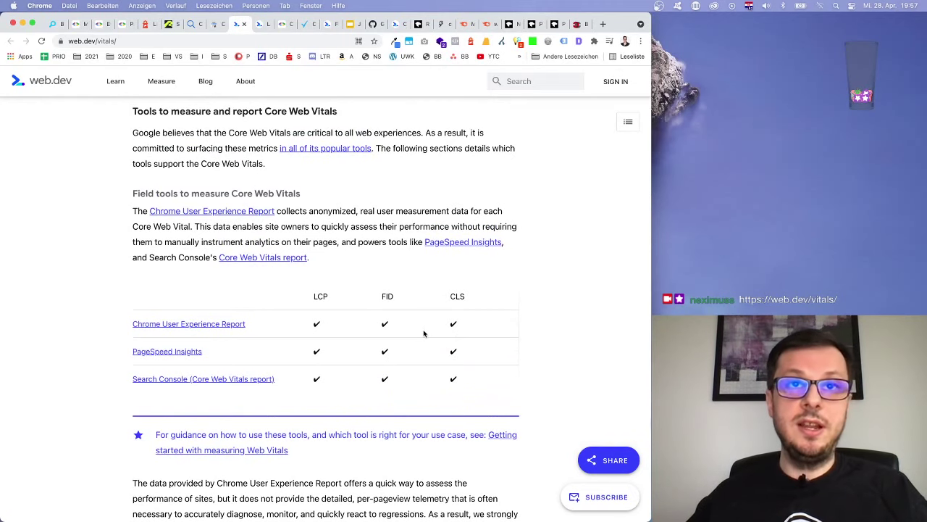
{"action": "scroll", "coordinate": [424, 333], "scroll_direction": "up", "scroll_amount": 1}
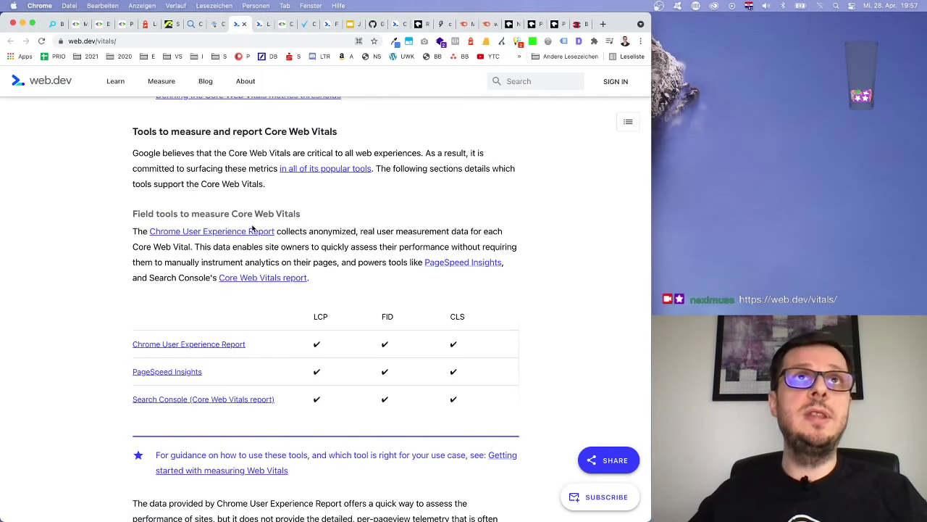
{"action": "scroll", "coordinate": [310, 194], "scroll_direction": "up", "scroll_amount": 10}
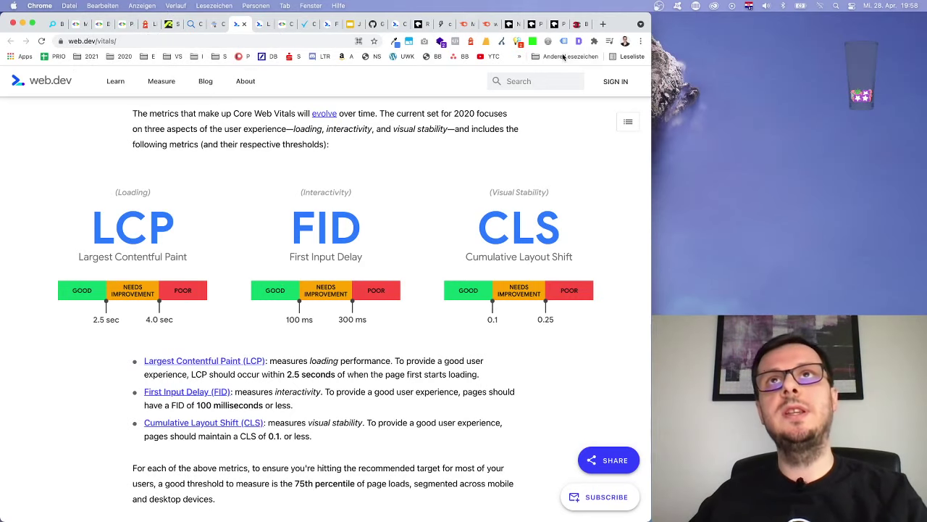
Close the contentconsultants.de page with the Core Web Vitals image and return to the web.dev/vitals article.
{"action": "left_click", "coordinate": [579, 25]}
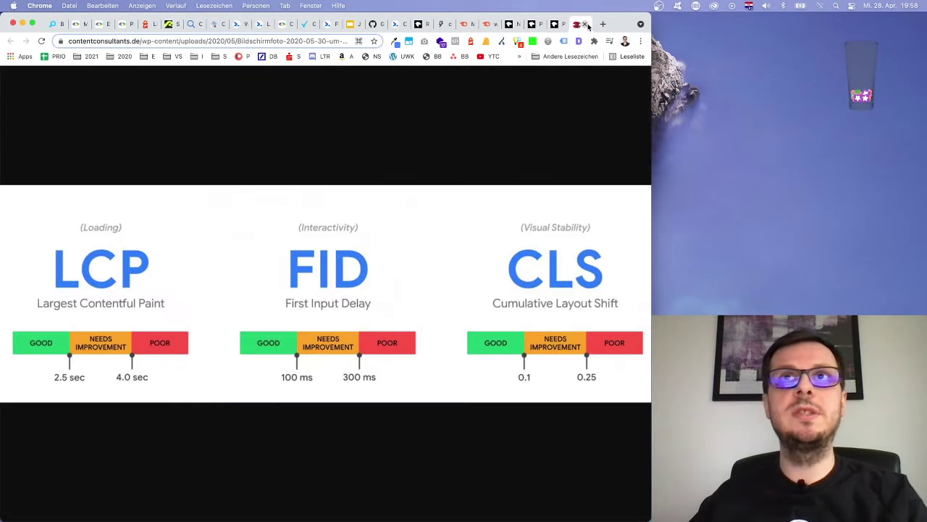
{"action": "left_click", "coordinate": [587, 25]}
{"action": "left_click", "coordinate": [249, 26]}
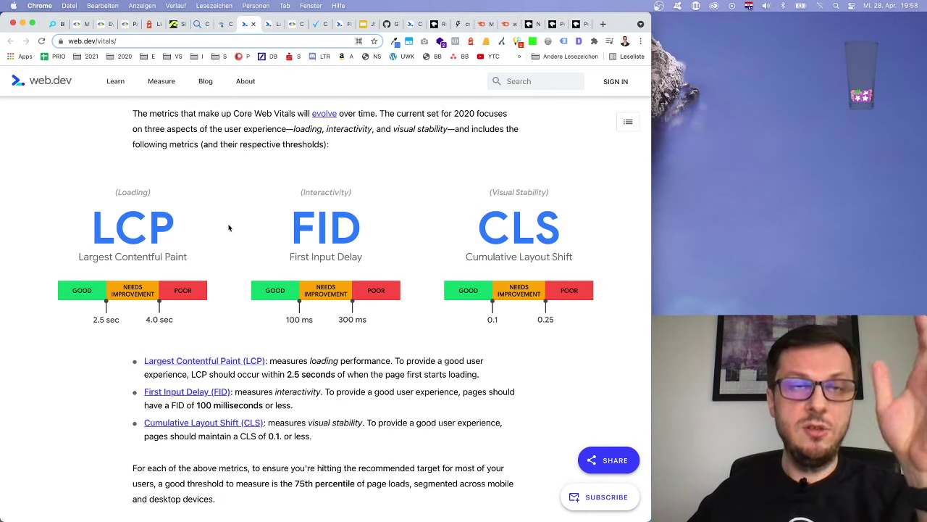
Open the web.dev/lcp article at its beginning and accept the cookie notice.
{"action": "left_click", "coordinate": [269, 25]}
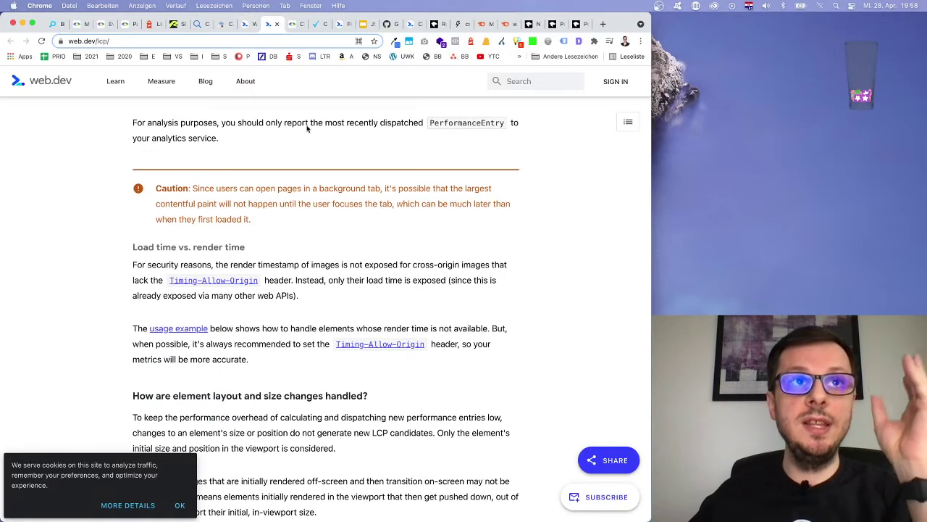
{"action": "scroll", "coordinate": [478, 264], "scroll_direction": "up", "scroll_amount": 10}
{"action": "scroll", "coordinate": [478, 264], "scroll_direction": "up", "scroll_amount": 15}
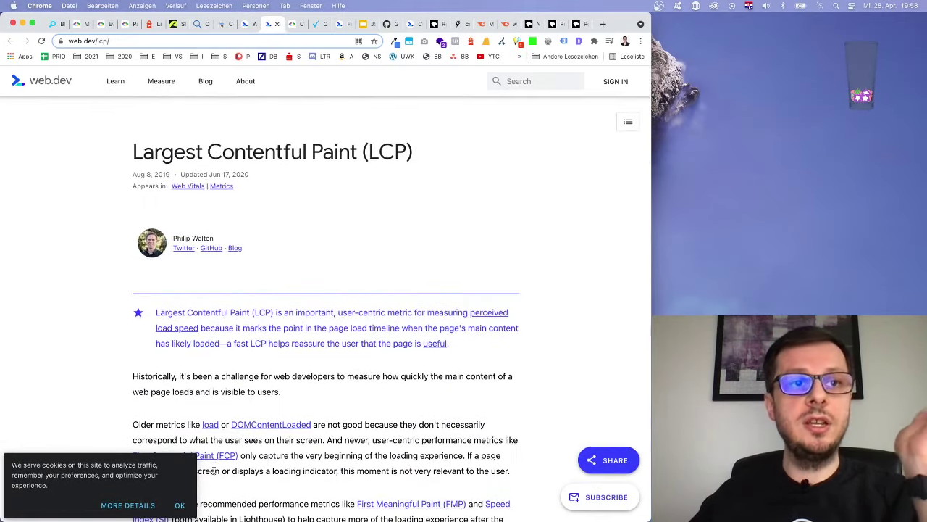
{"action": "left_click", "coordinate": [181, 505]}
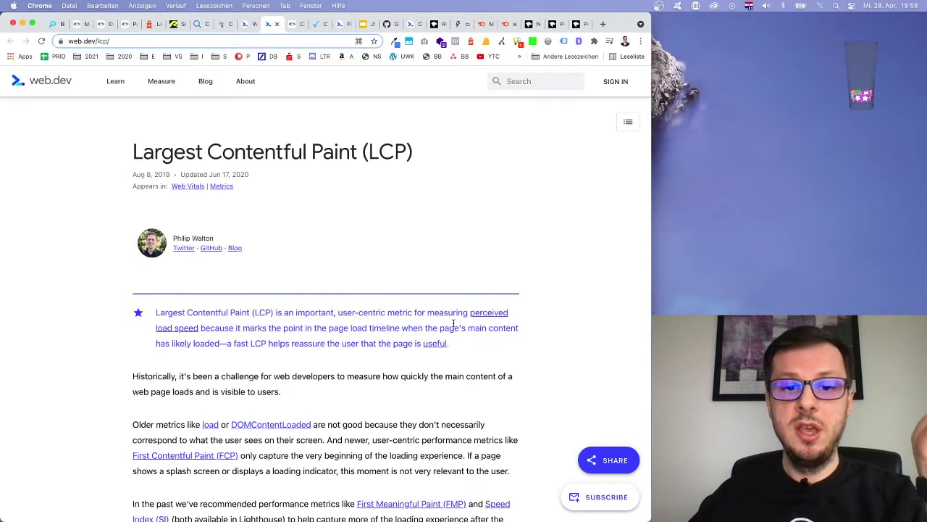
Review the LCP article's definition, good score guidance and list of considered element types.
{"action": "scroll", "coordinate": [464, 315], "scroll_direction": "down", "scroll_amount": 11}
{"action": "scroll", "coordinate": [476, 307], "scroll_direction": "up", "scroll_amount": 4}
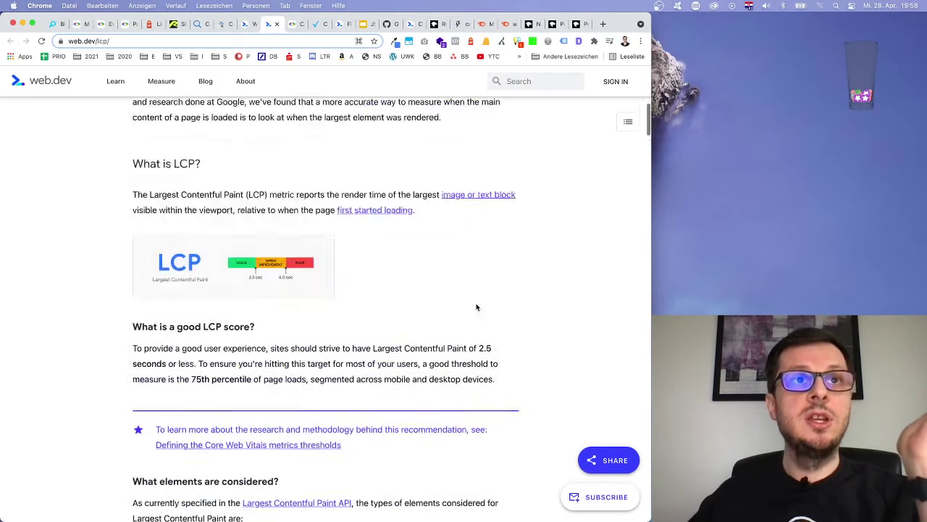
{"action": "scroll", "coordinate": [476, 307], "scroll_direction": "down", "scroll_amount": 10}
{"action": "scroll", "coordinate": [263, 340], "scroll_direction": "up", "scroll_amount": 10}
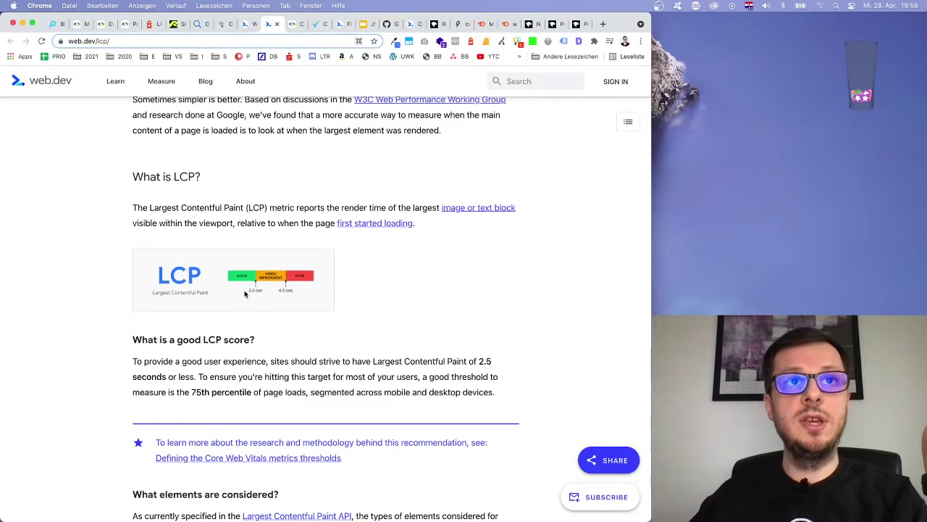
{"action": "scroll", "coordinate": [511, 301], "scroll_direction": "down", "scroll_amount": 10}
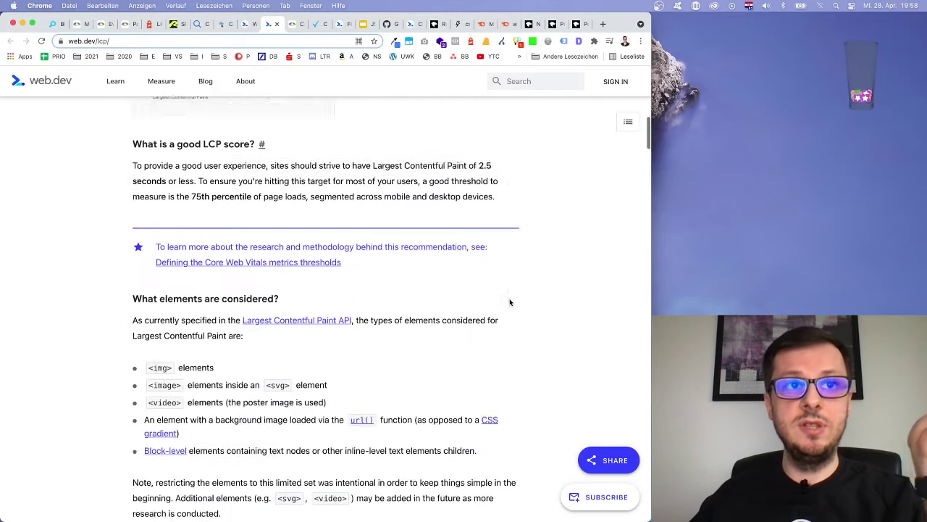
Examine the article's example timelines showing when the Largest Contentful Paint occurs on popular websites.
{"action": "scroll", "coordinate": [511, 301], "scroll_direction": "down", "scroll_amount": 20}
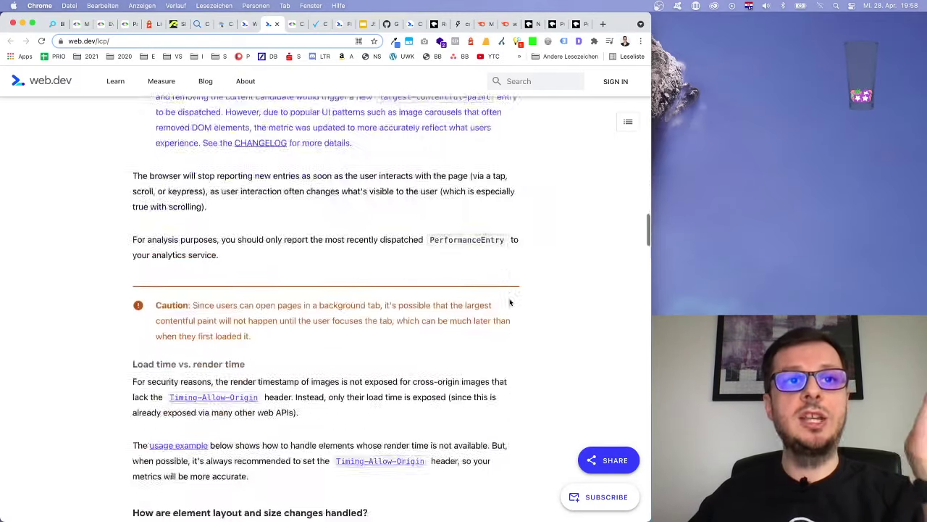
{"action": "scroll", "coordinate": [511, 301], "scroll_direction": "up", "scroll_amount": 3}
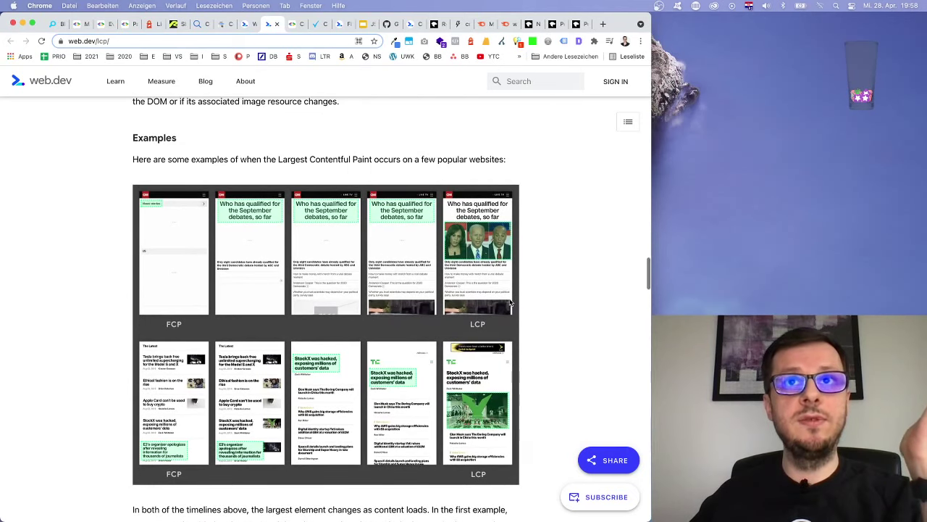
{"action": "scroll", "coordinate": [512, 293], "scroll_direction": "down", "scroll_amount": 6}
{"action": "scroll", "coordinate": [513, 293], "scroll_direction": "down", "scroll_amount": 5}
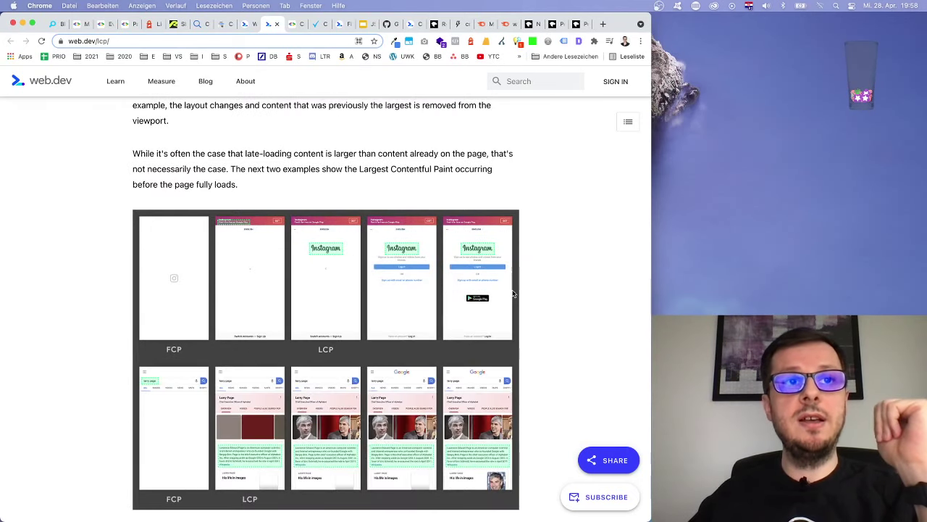
{"action": "scroll", "coordinate": [513, 293], "scroll_direction": "down", "scroll_amount": 1}
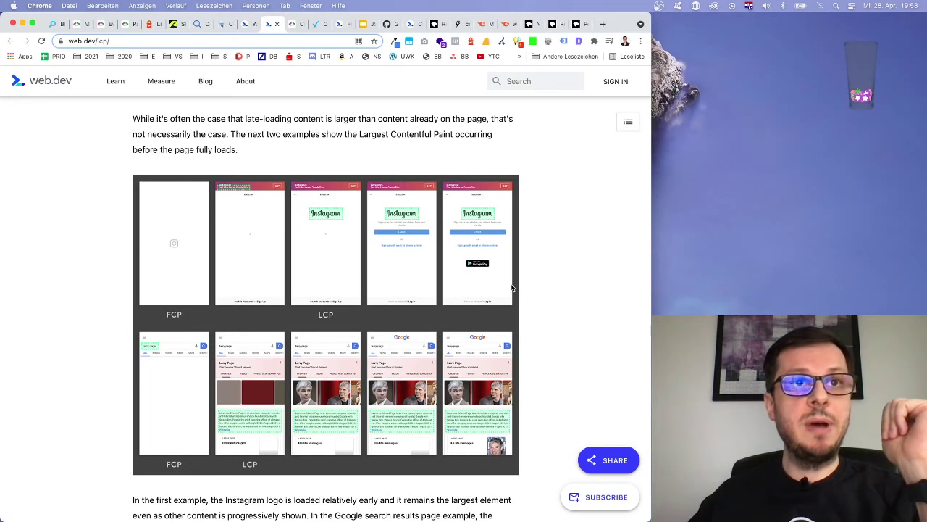
{"action": "scroll", "coordinate": [512, 288], "scroll_direction": "up", "scroll_amount": 3}
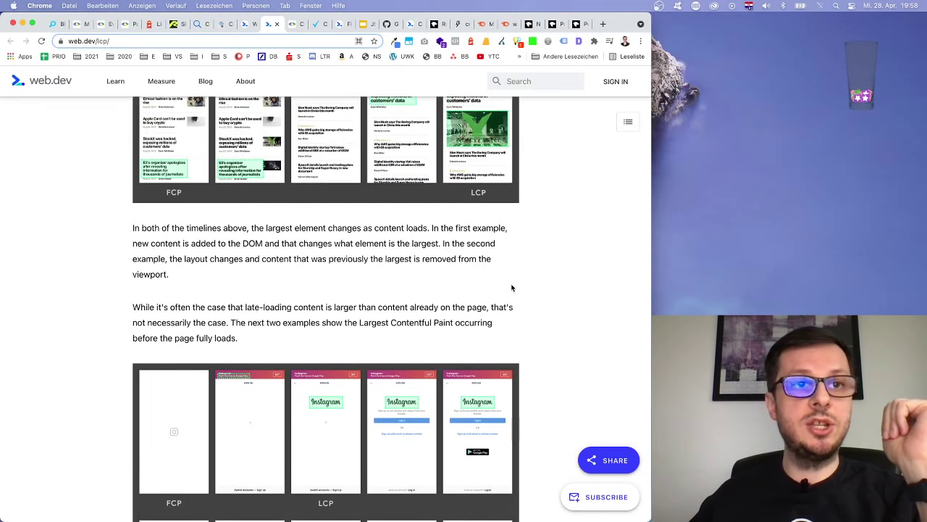
{"action": "scroll", "coordinate": [512, 288], "scroll_direction": "up", "scroll_amount": 5}
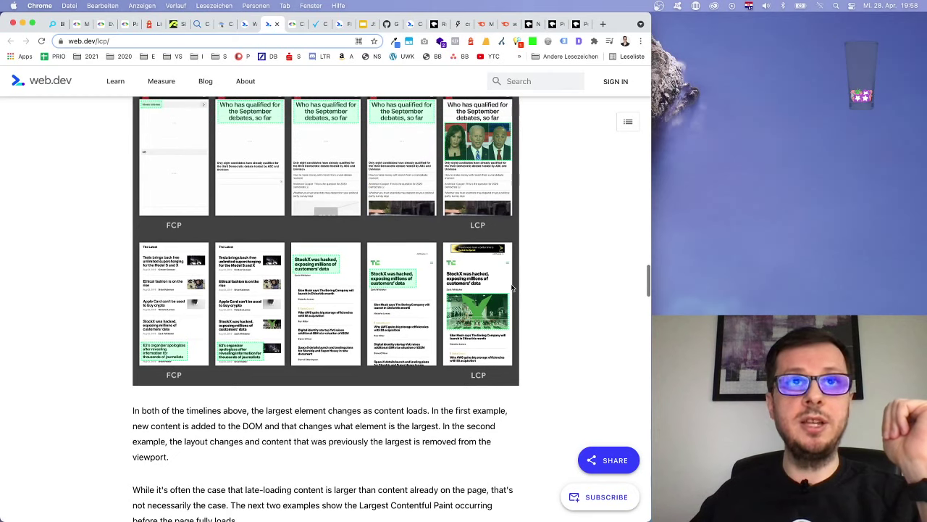
{"action": "scroll", "coordinate": [521, 281], "scroll_direction": "down", "scroll_amount": 1}
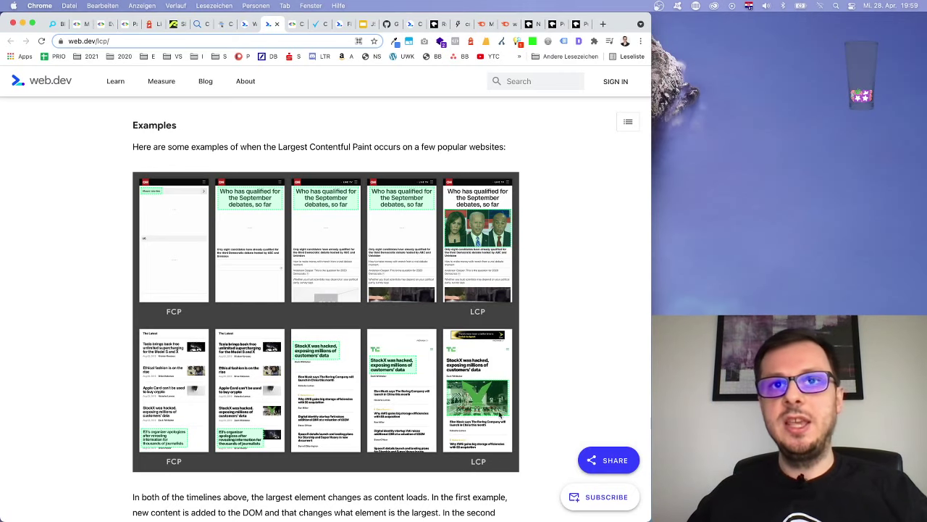
Look over the LCP article's further example timelines for Instagram and Google search, and return to the first set of examples.
{"action": "scroll", "coordinate": [483, 410], "scroll_direction": "down", "scroll_amount": 1}
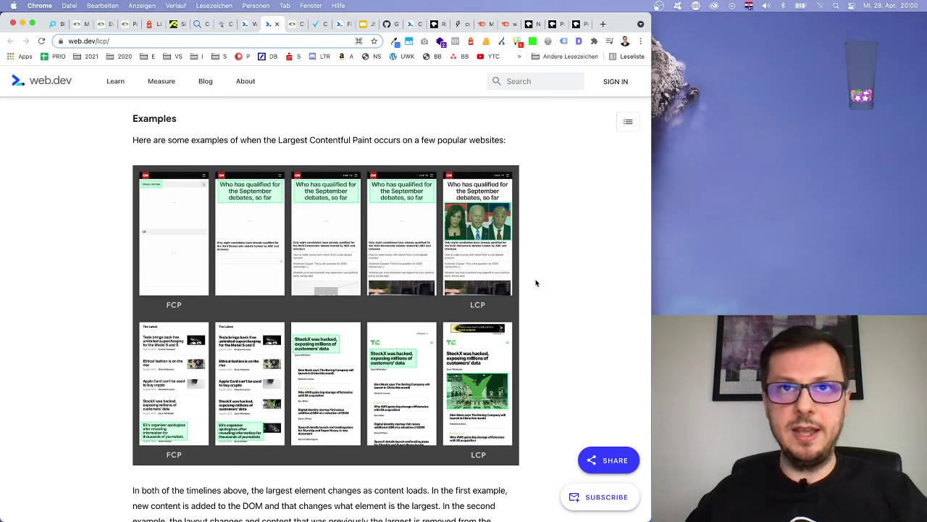
{"action": "scroll", "coordinate": [533, 284], "scroll_direction": "down", "scroll_amount": 3}
{"action": "scroll", "coordinate": [533, 283], "scroll_direction": "down", "scroll_amount": 10}
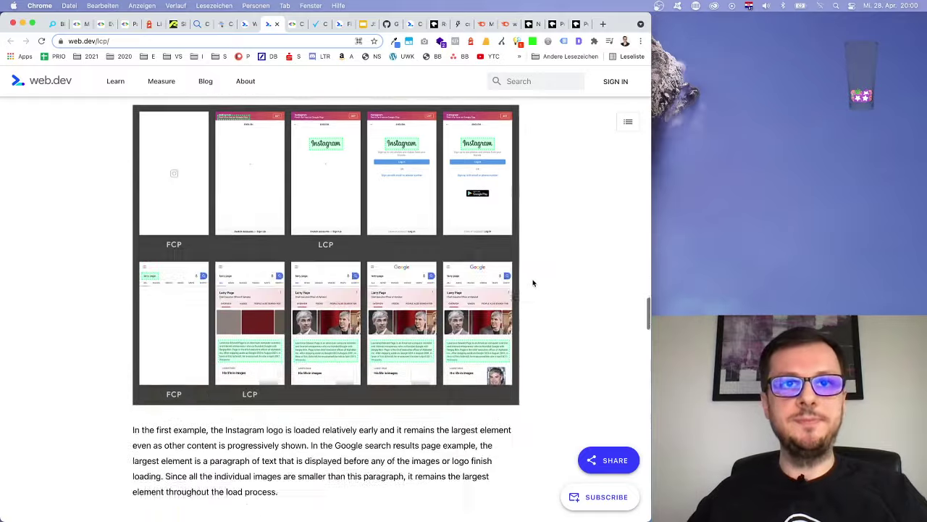
{"action": "scroll", "coordinate": [533, 284], "scroll_direction": "up", "scroll_amount": 5}
{"action": "scroll", "coordinate": [533, 283], "scroll_direction": "up", "scroll_amount": 15}
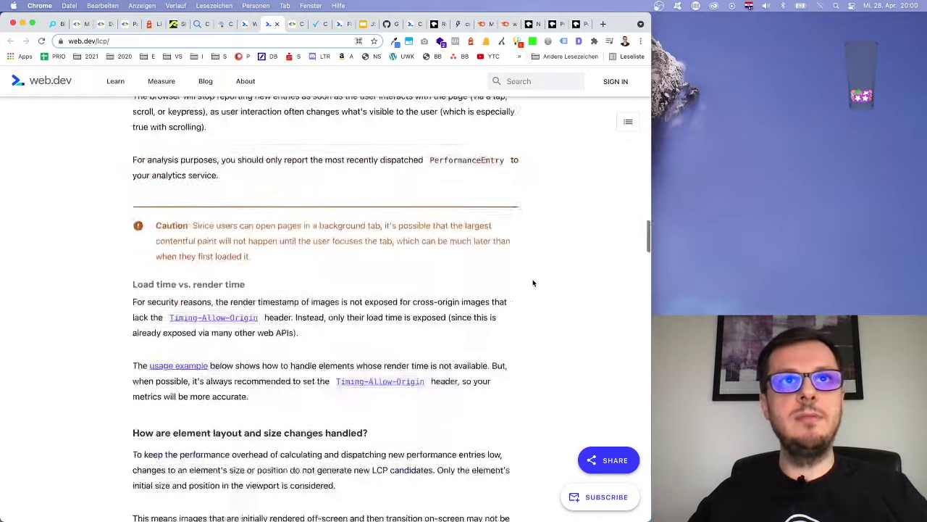
{"action": "scroll", "coordinate": [533, 284], "scroll_direction": "up", "scroll_amount": 15}
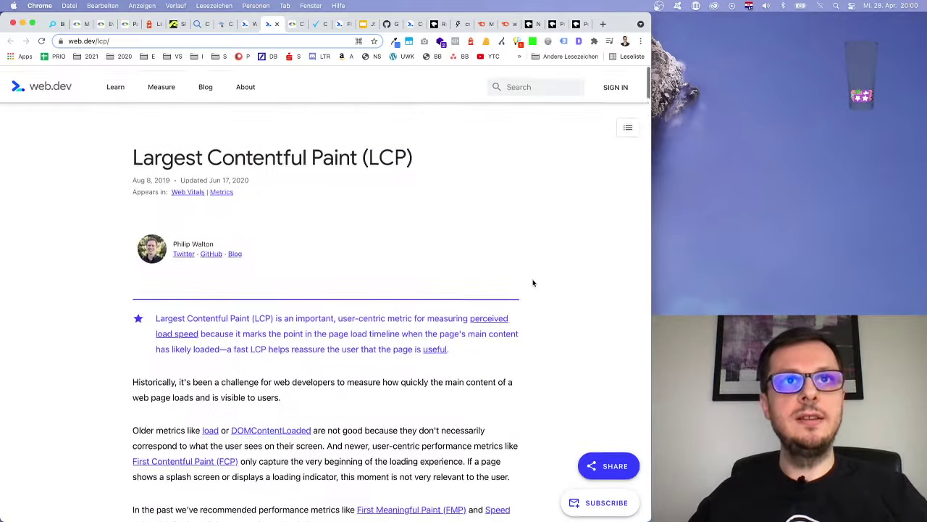
{"action": "scroll", "coordinate": [534, 284], "scroll_direction": "down", "scroll_amount": 15}
{"action": "scroll", "coordinate": [534, 283], "scroll_direction": "down", "scroll_amount": 20}
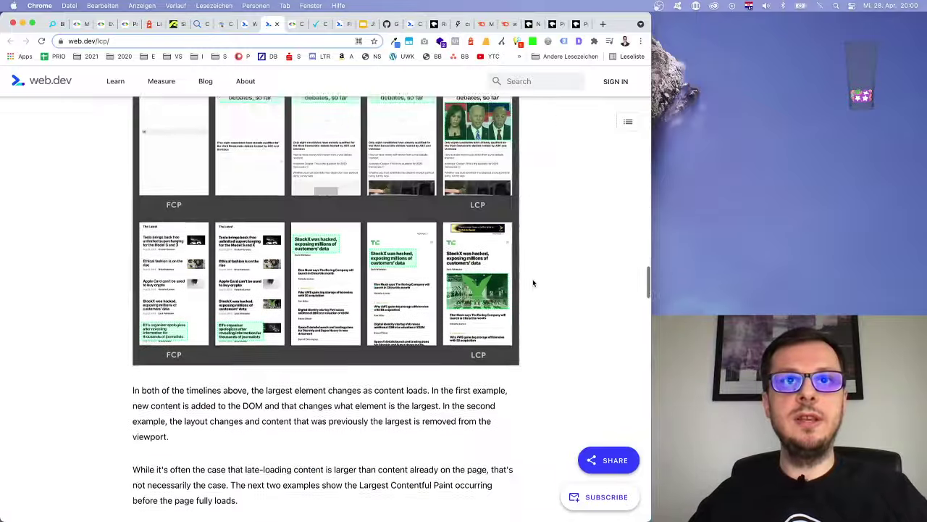
{"action": "scroll", "coordinate": [534, 284], "scroll_direction": "up", "scroll_amount": 10}
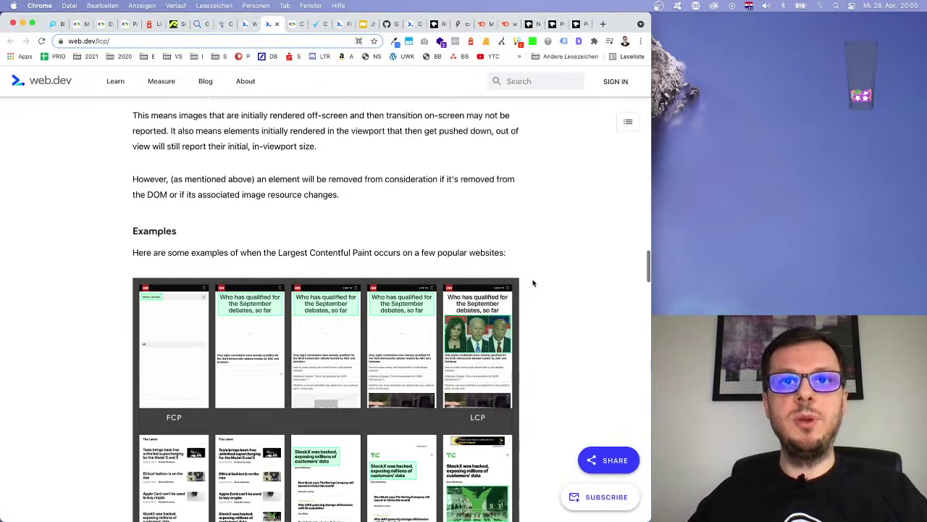
{"action": "scroll", "coordinate": [533, 283], "scroll_direction": "down", "scroll_amount": 2}
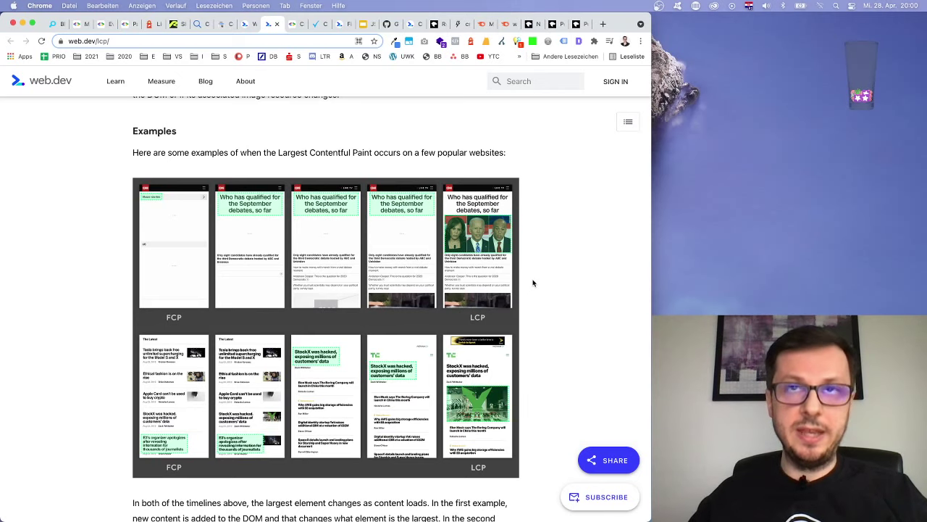
Consult the Geektick camcorder review and the Critical Rendering Path page, and return to the LCP article.
{"action": "left_click", "coordinate": [313, 24]}
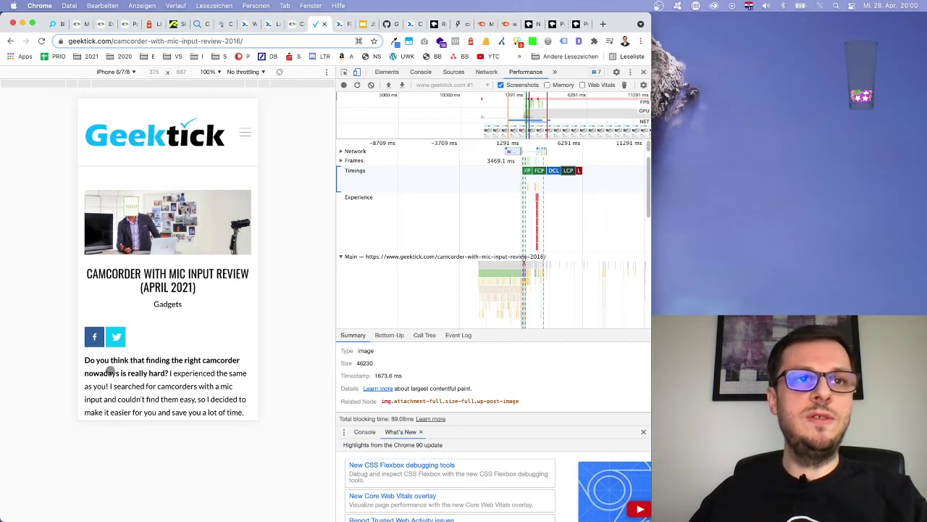
{"action": "left_click", "coordinate": [291, 26]}
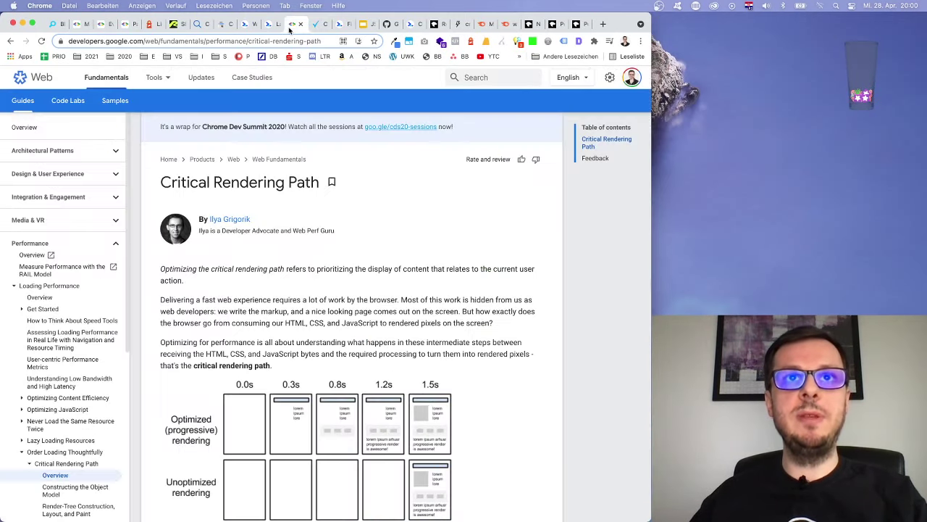
{"action": "left_click", "coordinate": [270, 26]}
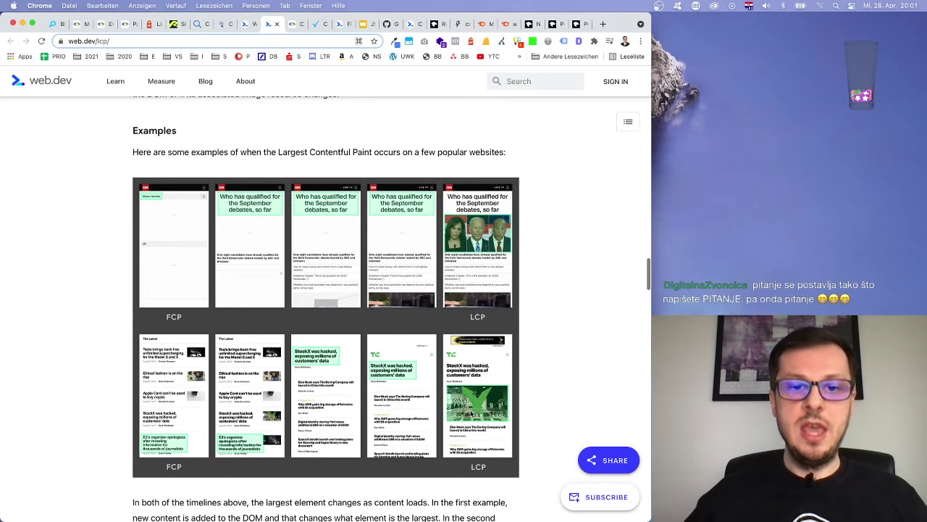
Examine how the highlighted largest element changes from FCP to LCP in the article's first two example timelines.
{"action": "scroll", "coordinate": [474, 402], "scroll_direction": "down", "scroll_amount": 1}
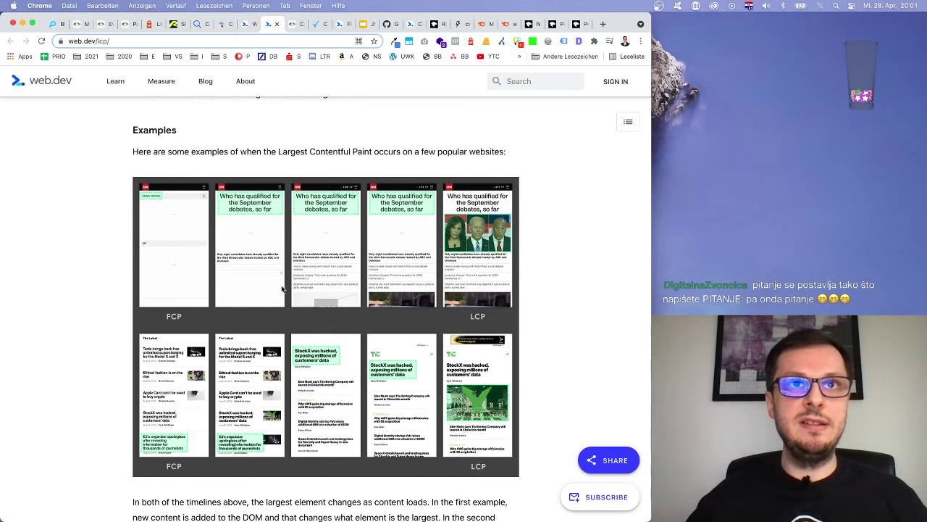
{"action": "scroll", "coordinate": [284, 290], "scroll_direction": "down", "scroll_amount": 2}
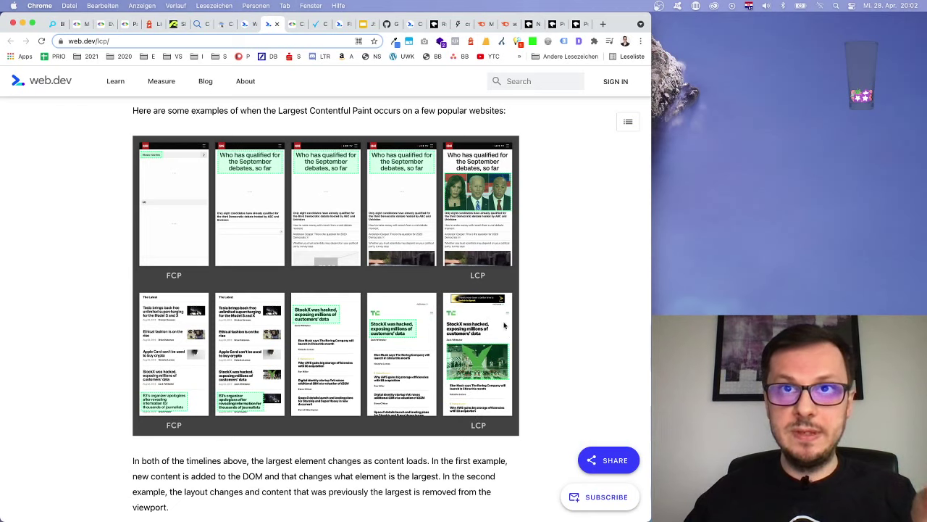
{"action": "scroll", "coordinate": [508, 319], "scroll_direction": "down", "scroll_amount": 1}
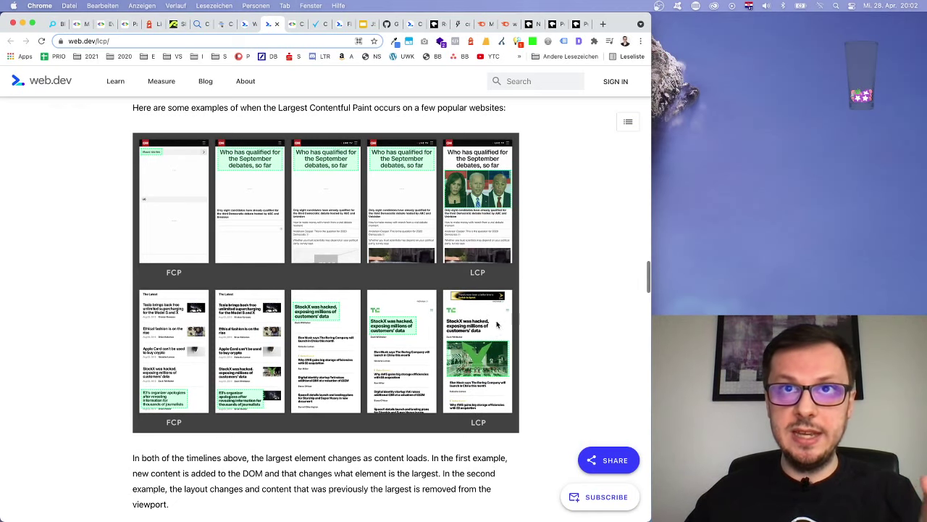
{"action": "scroll", "coordinate": [497, 369], "scroll_direction": "up", "scroll_amount": 1}
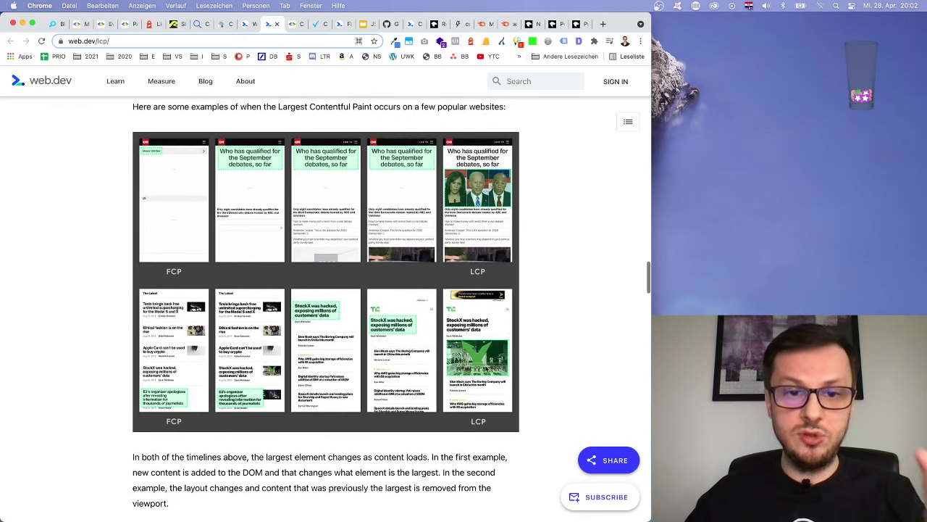
{"action": "scroll", "coordinate": [497, 370], "scroll_direction": "up", "scroll_amount": 3}
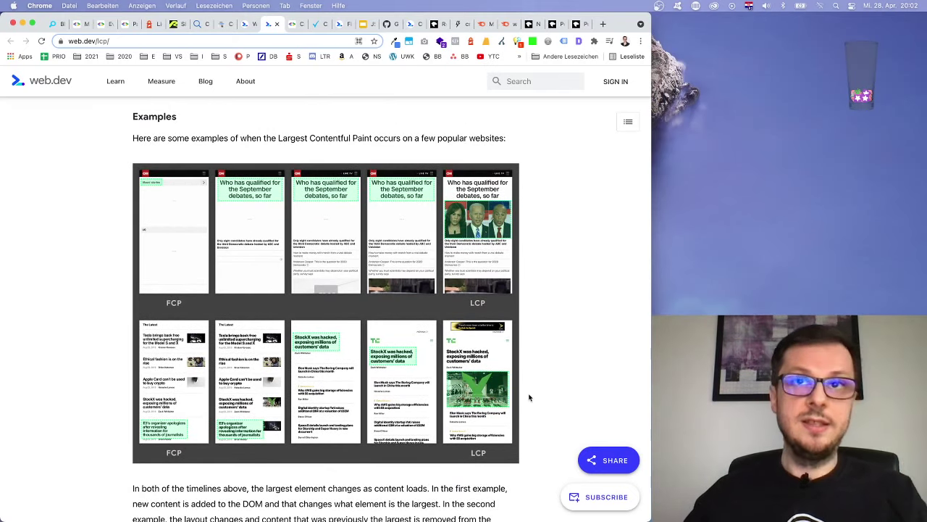
Inspect the Geektick camcorder review in mobile view alongside its performance recording, from the header image to the table of contents.
{"action": "left_click", "coordinate": [225, 24]}
{"action": "left_click", "coordinate": [316, 24]}
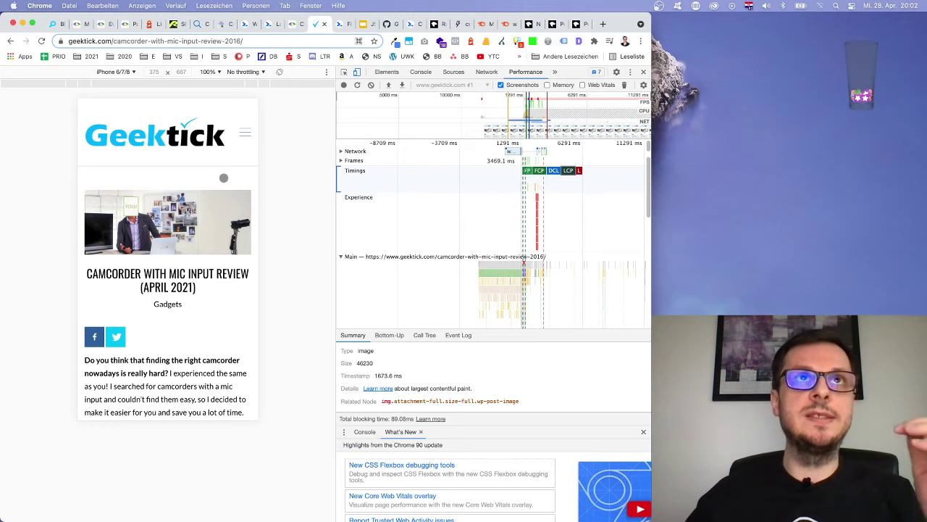
{"action": "left_click", "coordinate": [267, 25]}
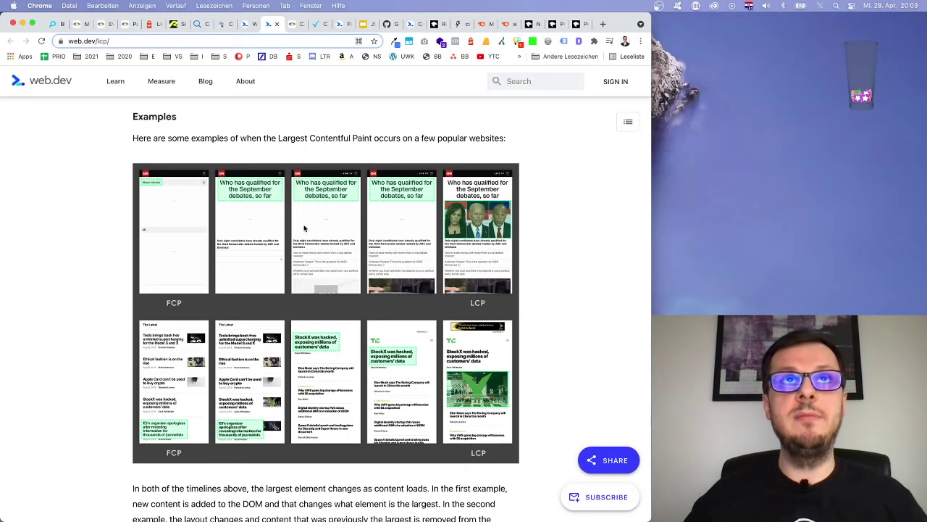
{"action": "left_click", "coordinate": [317, 24]}
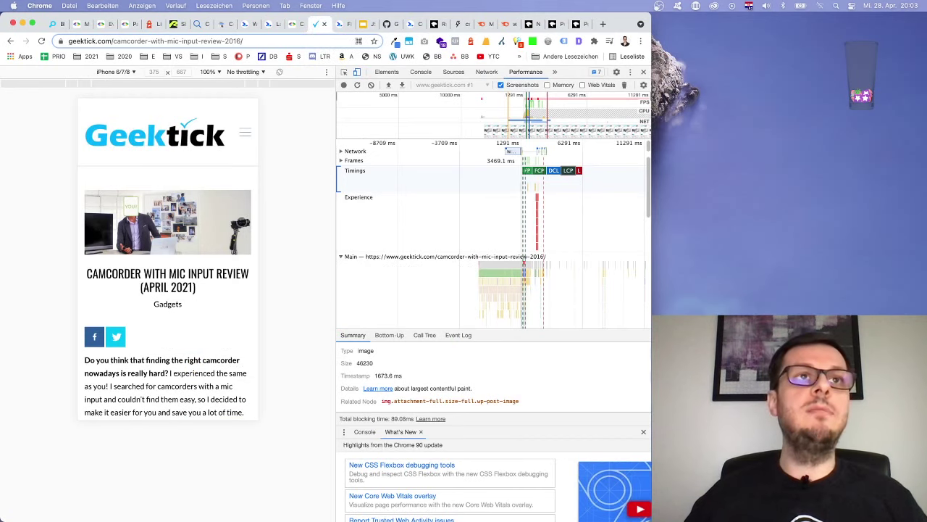
{"action": "scroll", "coordinate": [242, 219], "scroll_direction": "down", "scroll_amount": 5}
{"action": "scroll", "coordinate": [241, 219], "scroll_direction": "down", "scroll_amount": 2}
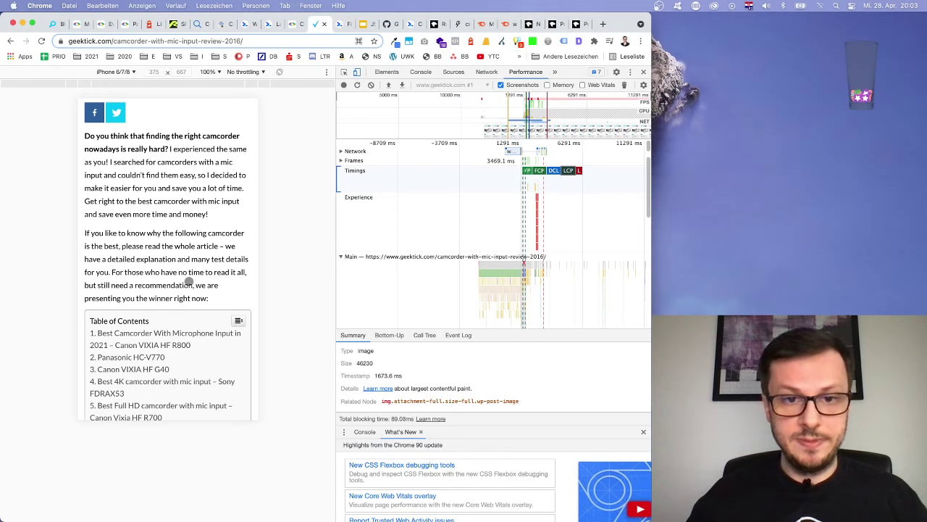
{"action": "scroll", "coordinate": [189, 281], "scroll_direction": "down", "scroll_amount": 3}
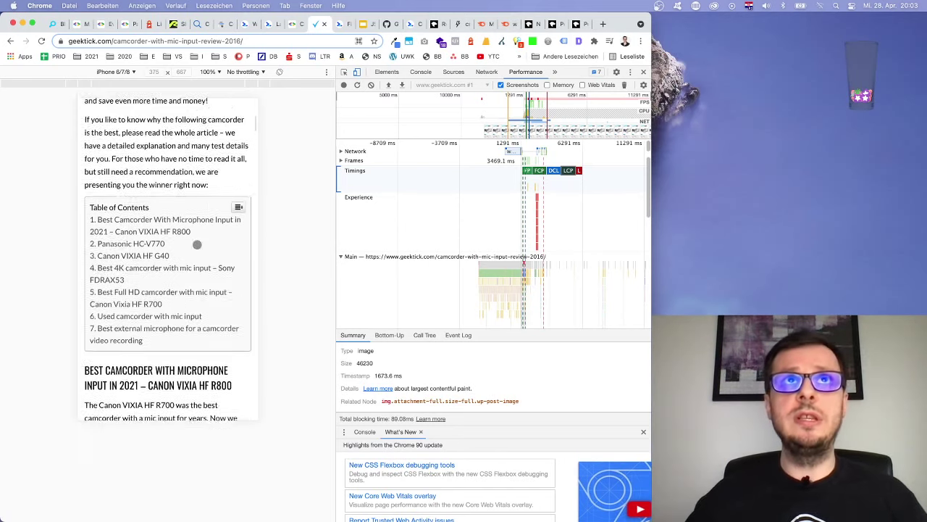
{"action": "scroll", "coordinate": [197, 244], "scroll_direction": "up", "scroll_amount": 10}
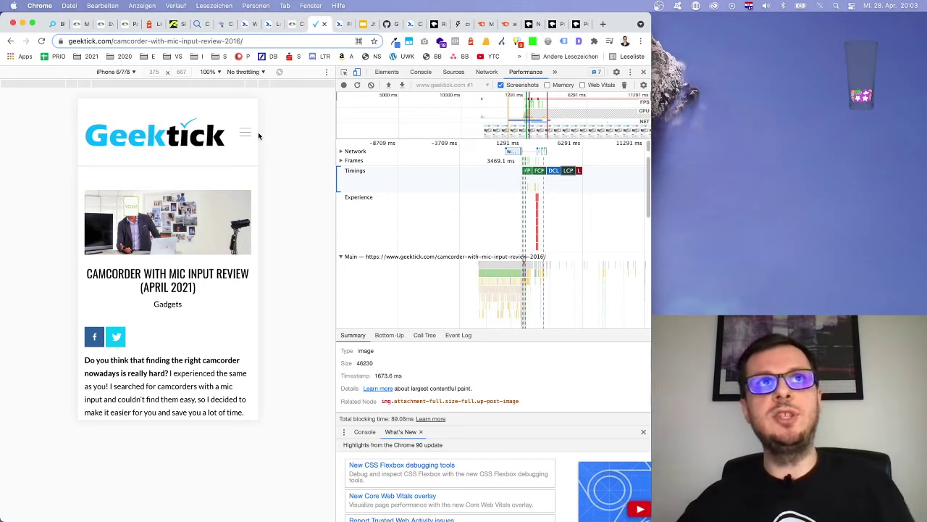
Compare the Critical Rendering Path page with the LCP article's example timelines, ending on the Critical Rendering Path page.
{"action": "left_click", "coordinate": [291, 24]}
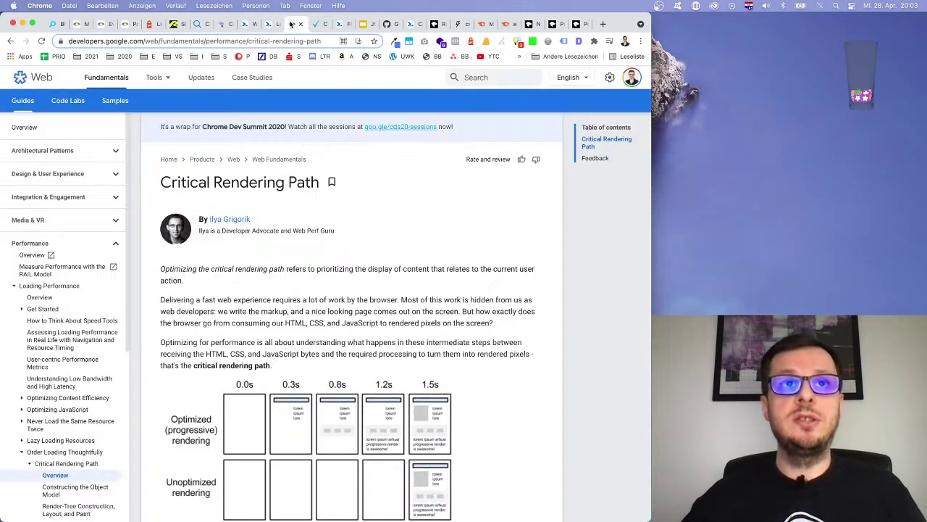
{"action": "left_click", "coordinate": [272, 25]}
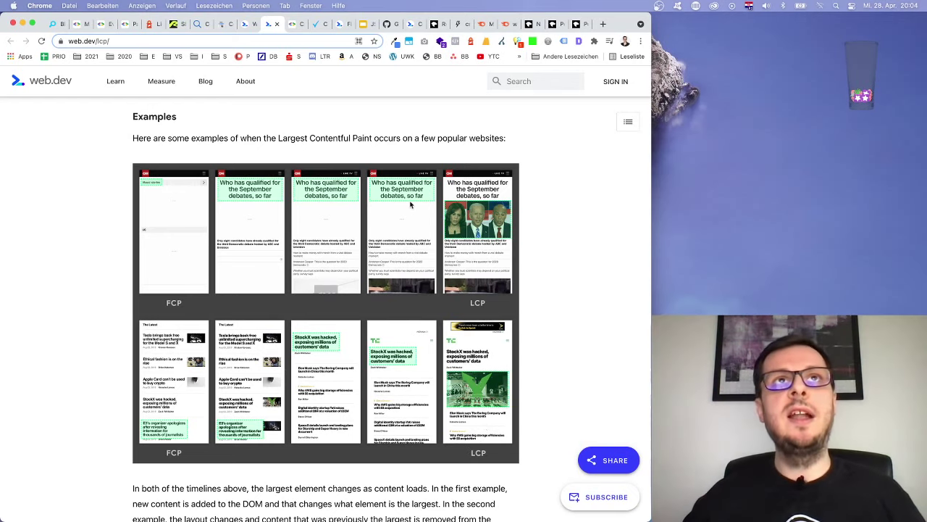
{"action": "left_click", "coordinate": [292, 24]}
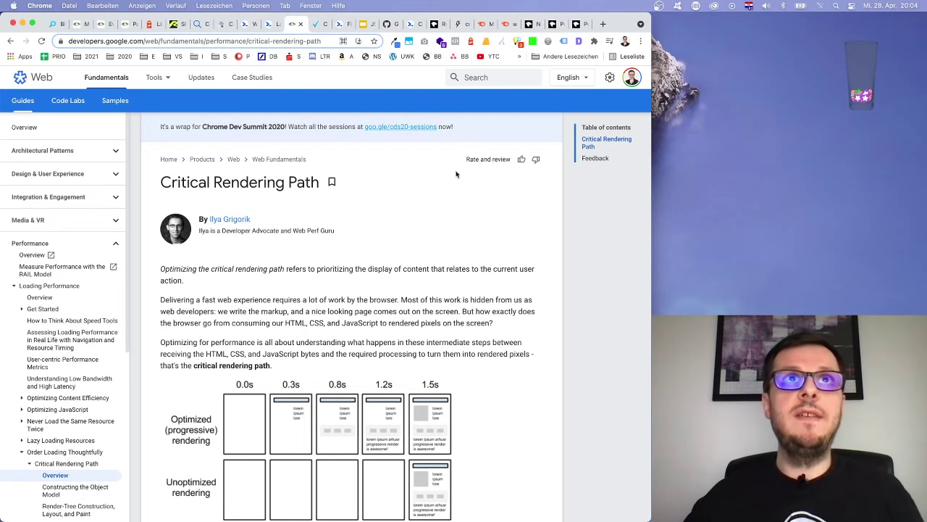
{"action": "left_click", "coordinate": [266, 29]}
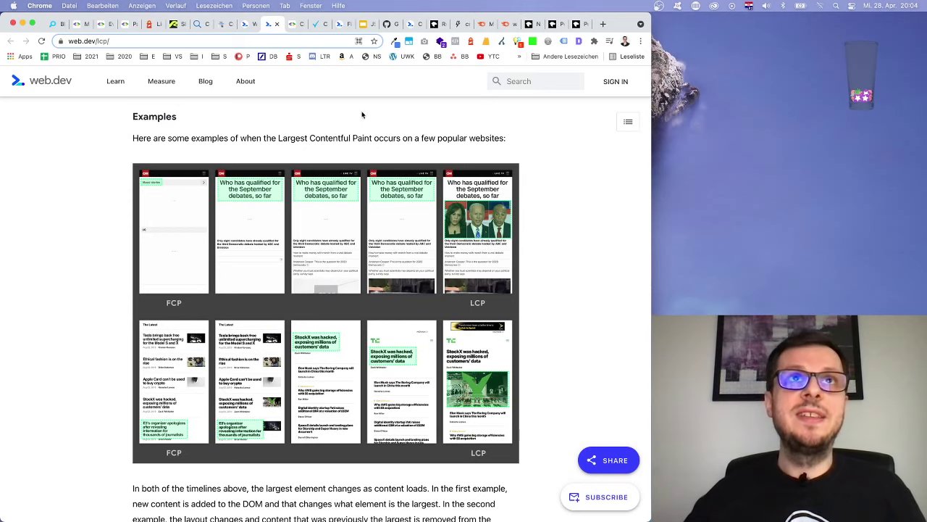
{"action": "left_click", "coordinate": [289, 29]}
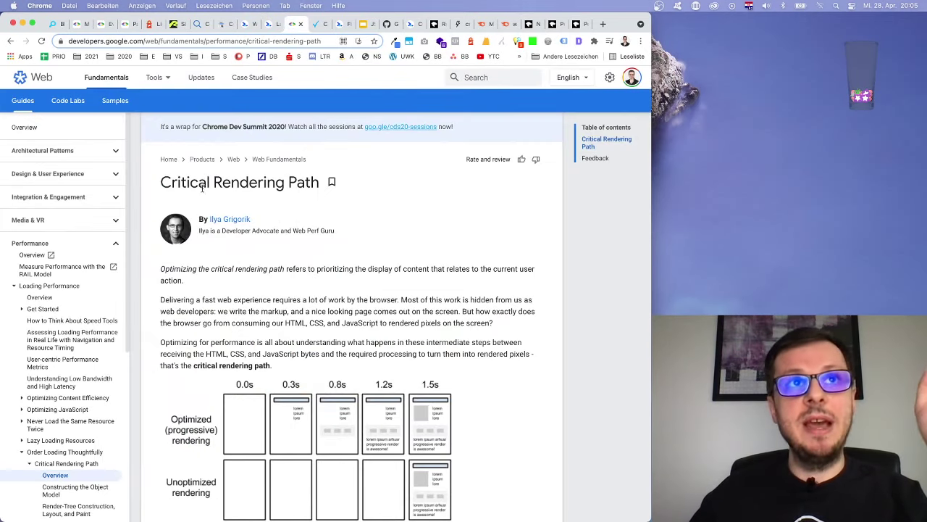
Review the Critical Rendering Path page's title, introduction and diagram of optimized versus unoptimized rendering.
{"action": "left_click_drag", "start_coordinate": [160, 184], "coordinate": [314, 182]}
{"action": "left_click", "coordinate": [313, 204]}
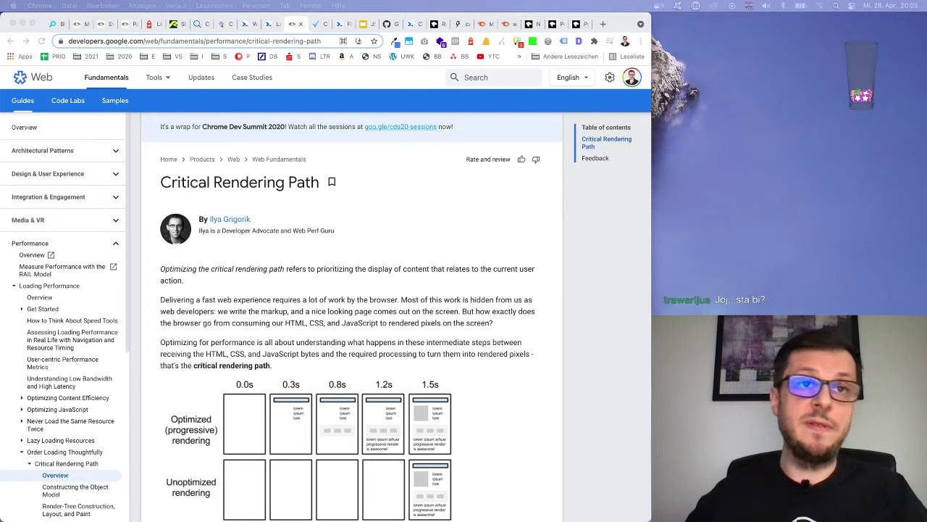
{"action": "left_click", "coordinate": [426, 292]}
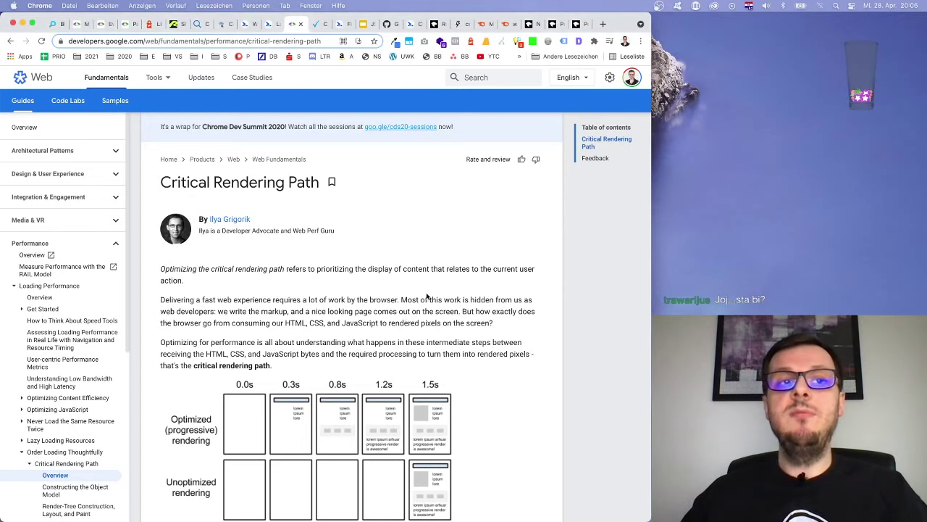
{"action": "scroll", "coordinate": [427, 294], "scroll_direction": "down", "scroll_amount": 5}
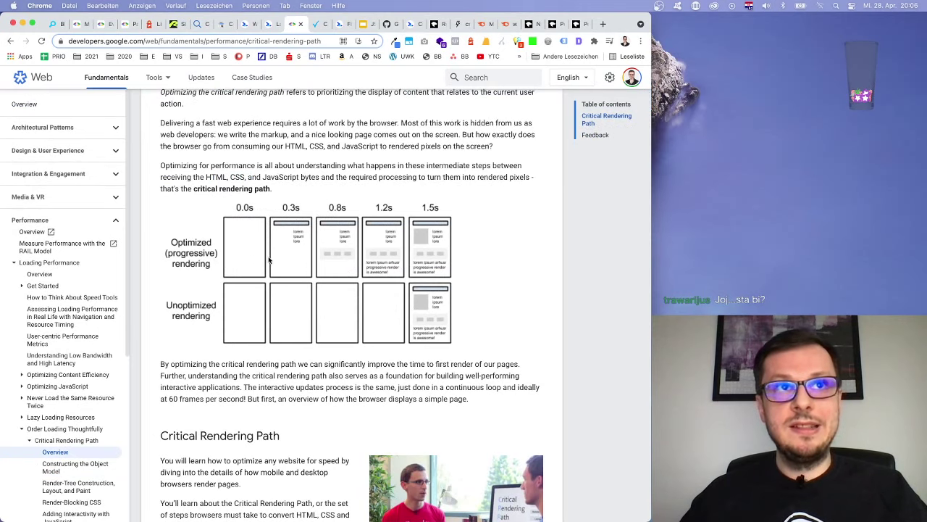
{"action": "scroll", "coordinate": [253, 260], "scroll_direction": "up", "scroll_amount": 3}
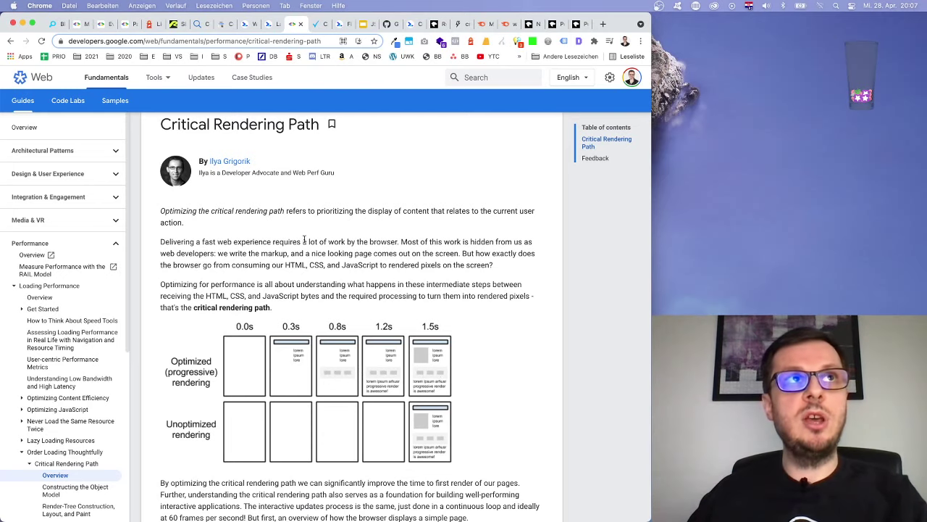
Copy the web address of the Critical Rendering Path page and share it in the stream chat.
{"action": "left_click", "coordinate": [241, 41]}
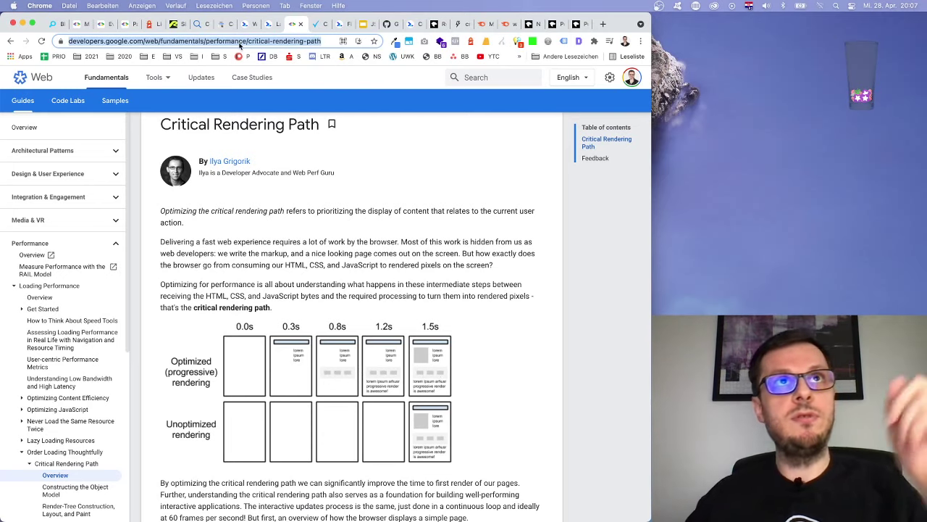
{"action": "key", "text": "super+Tab"}
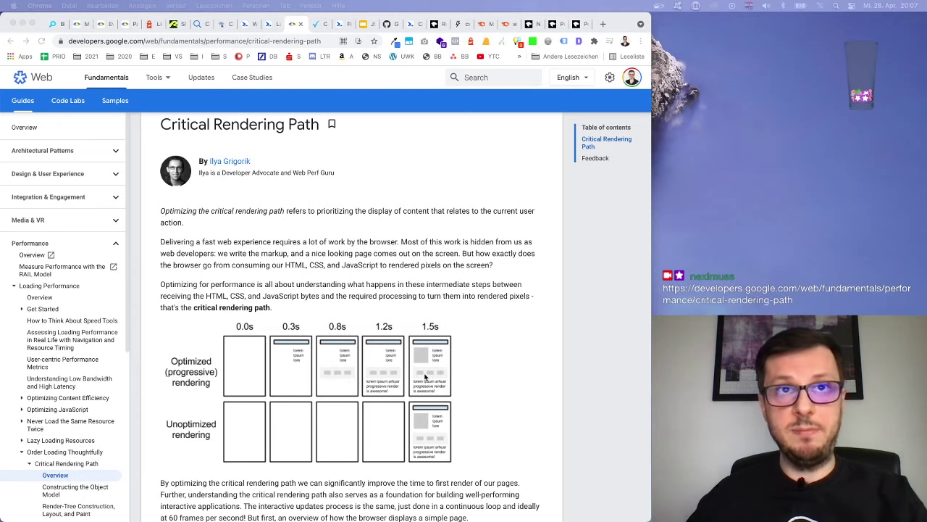
Skim the Critical Rendering Path page down to its course and feedback sections, and return to its beginning.
{"action": "scroll", "coordinate": [471, 376], "scroll_direction": "down", "scroll_amount": 12}
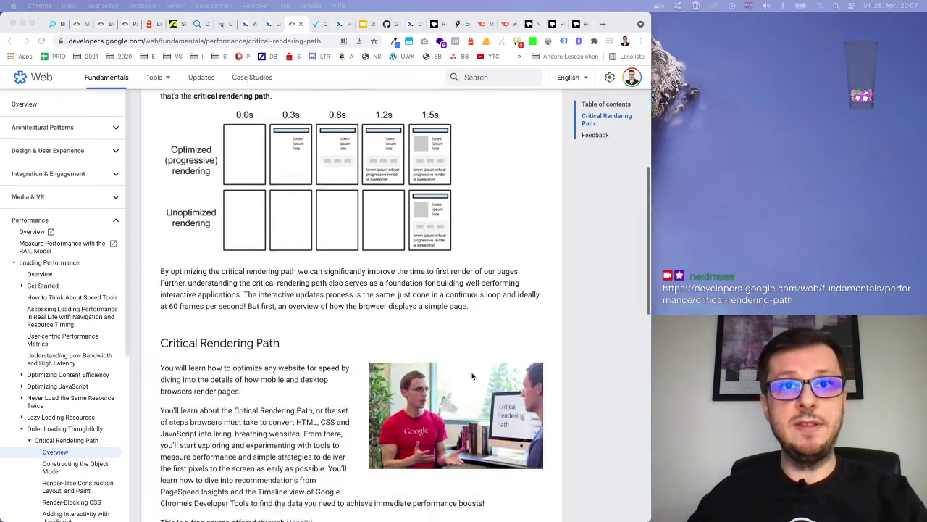
{"action": "scroll", "coordinate": [472, 376], "scroll_direction": "up", "scroll_amount": 12}
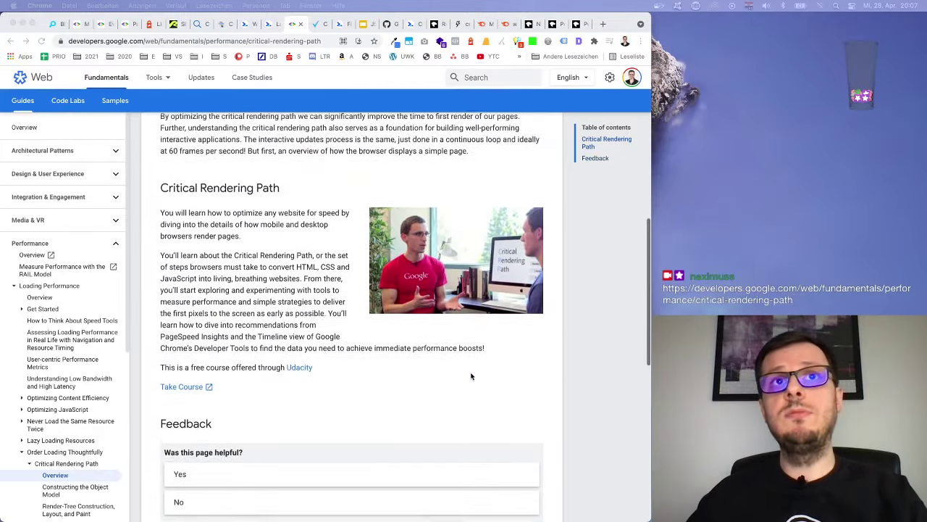
{"action": "scroll", "coordinate": [471, 376], "scroll_direction": "up", "scroll_amount": 8}
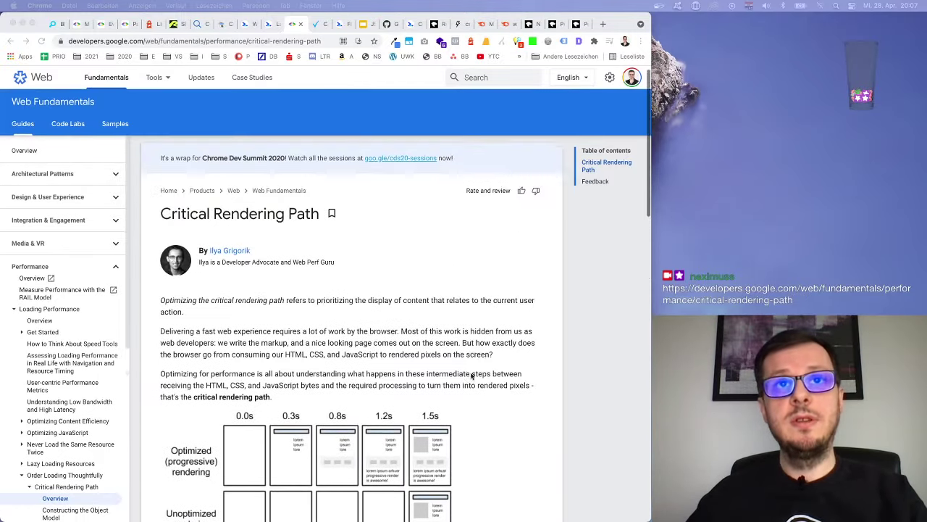
Re-examine the Critical Rendering Path page's explanation and its timeline diagram of progressive versus unoptimized rendering.
{"action": "scroll", "coordinate": [470, 376], "scroll_direction": "down", "scroll_amount": 2}
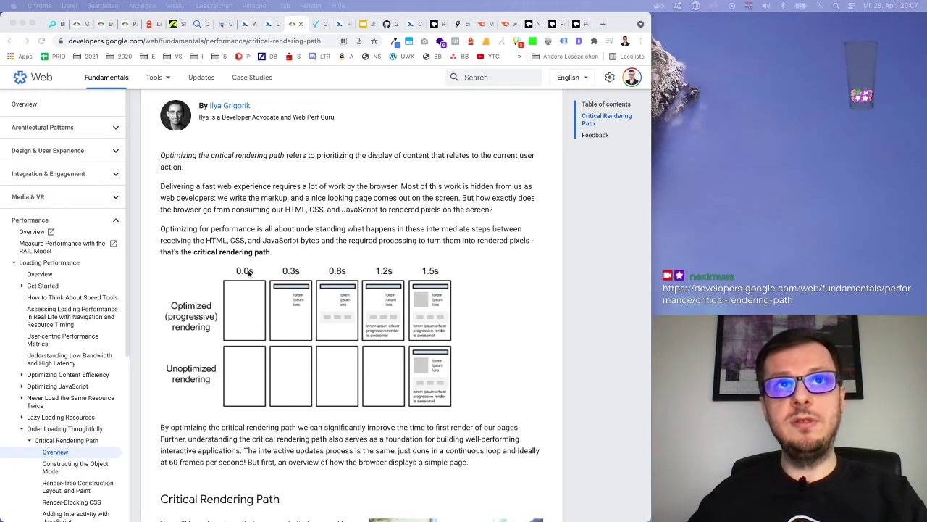
{"action": "scroll", "coordinate": [278, 226], "scroll_direction": "up", "scroll_amount": 2}
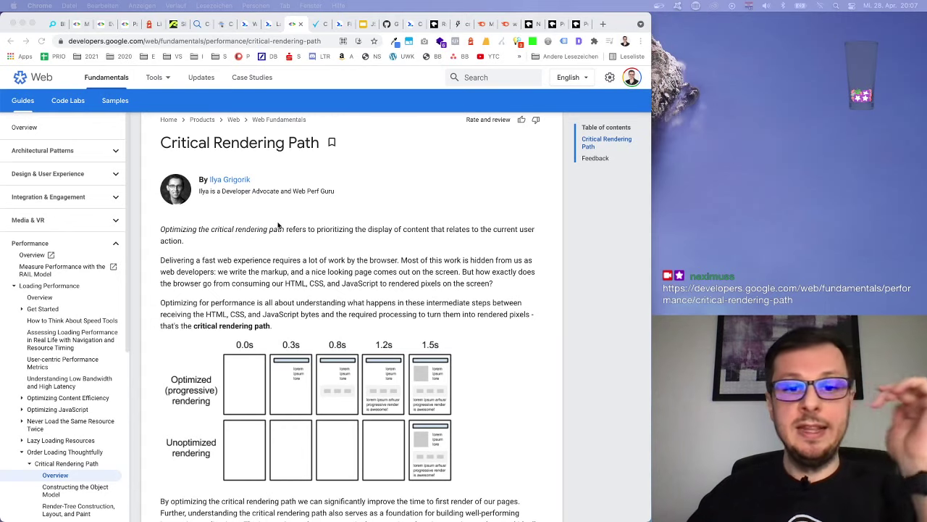
{"action": "scroll", "coordinate": [277, 225], "scroll_direction": "up", "scroll_amount": 2}
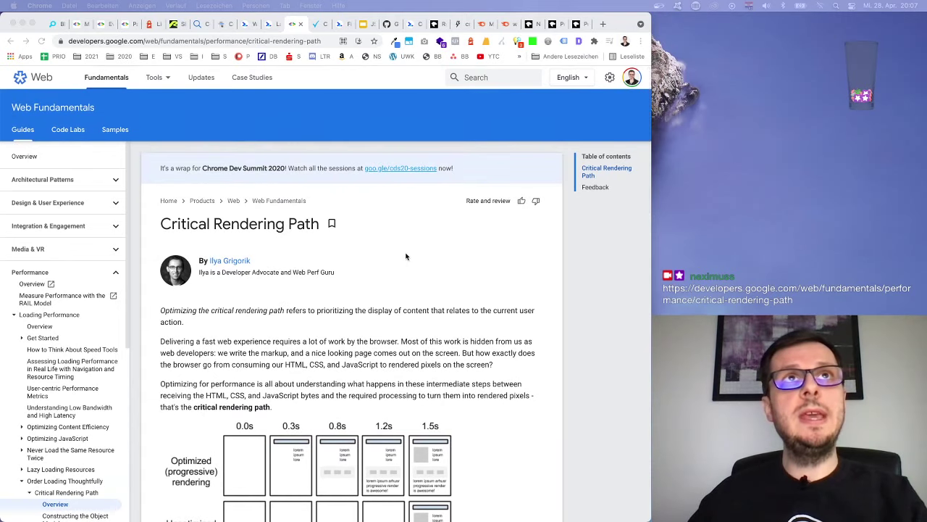
{"action": "scroll", "coordinate": [406, 257], "scroll_direction": "down", "scroll_amount": 4}
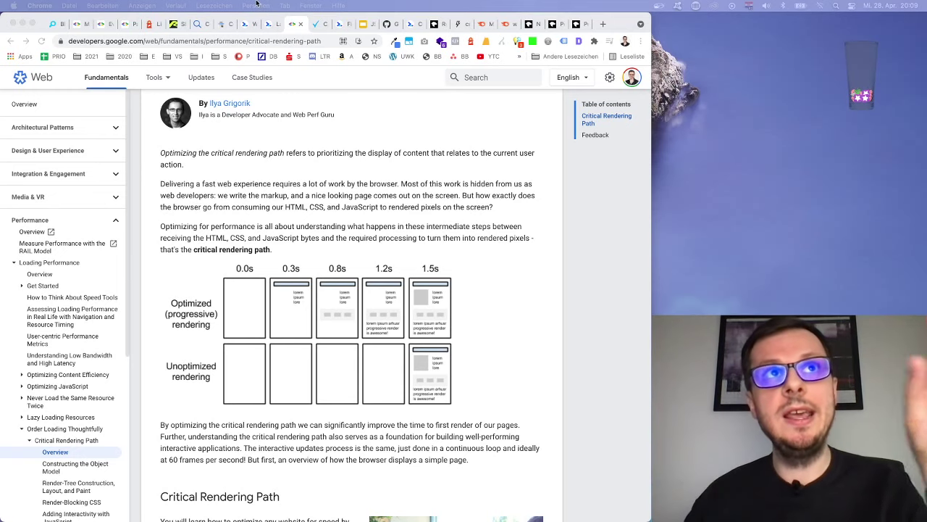
{"action": "left_click", "coordinate": [261, 40]}
{"action": "scroll", "coordinate": [388, 191], "scroll_direction": "up", "scroll_amount": 3}
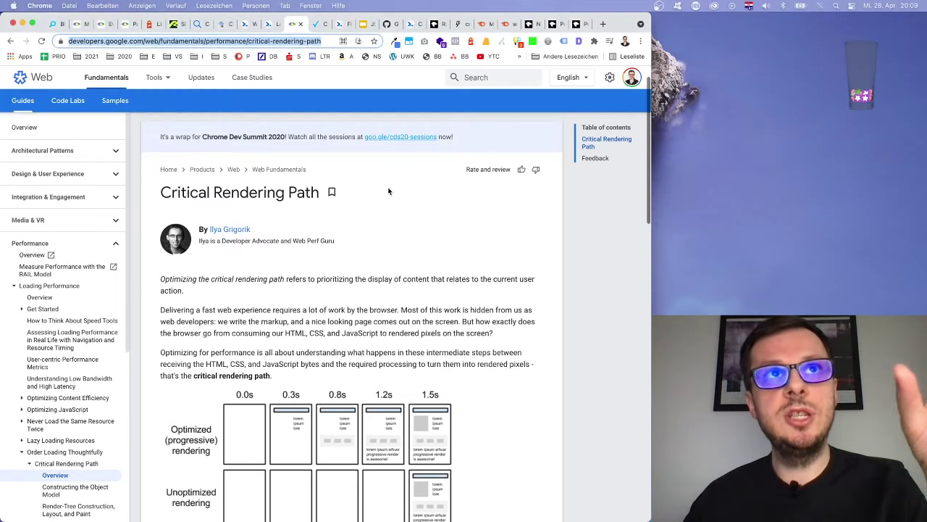
{"action": "scroll", "coordinate": [384, 261], "scroll_direction": "down", "scroll_amount": 1}
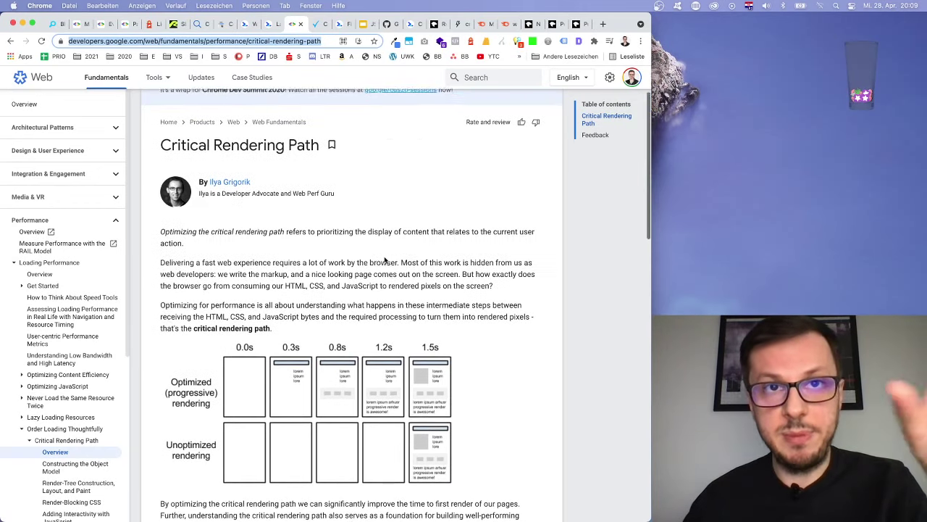
{"action": "scroll", "coordinate": [384, 261], "scroll_direction": "down", "scroll_amount": 1}
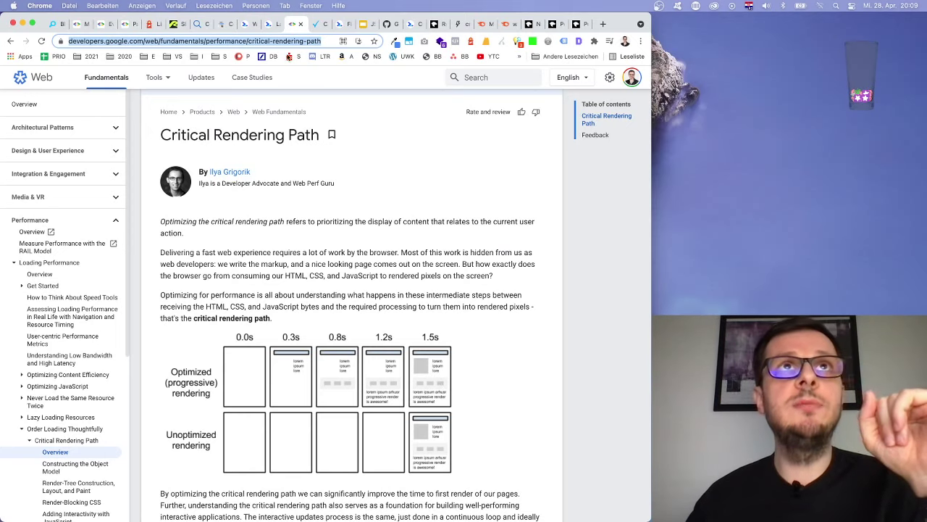
Switch to the Geektick camcorder review page and check the Largest Contentful Paint details in its performance recording.
{"action": "left_click", "coordinate": [314, 26]}
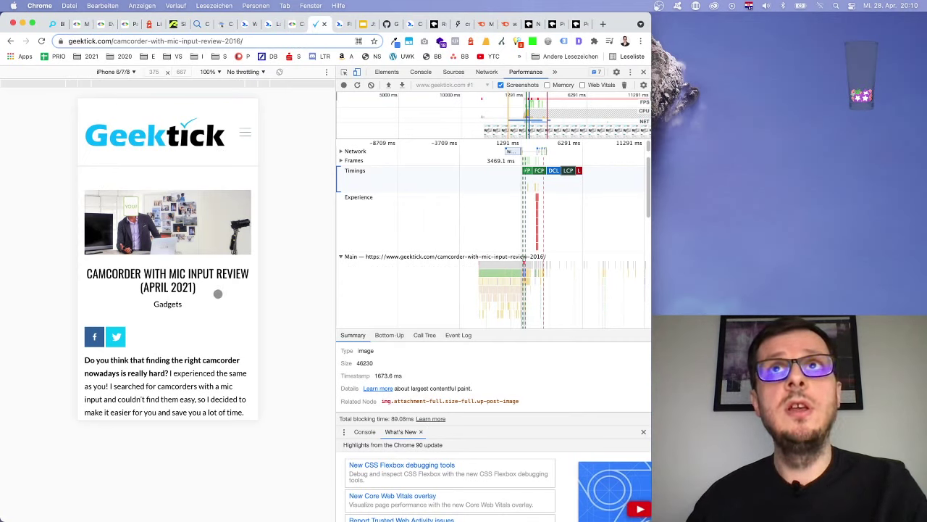
{"action": "scroll", "coordinate": [534, 217], "scroll_direction": "up", "scroll_amount": 1}
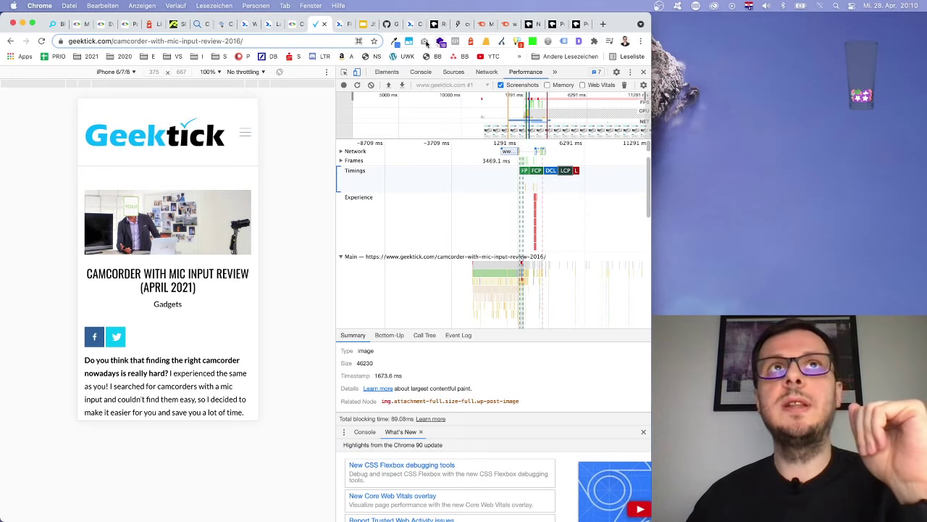
{"action": "left_click", "coordinate": [247, 41]}
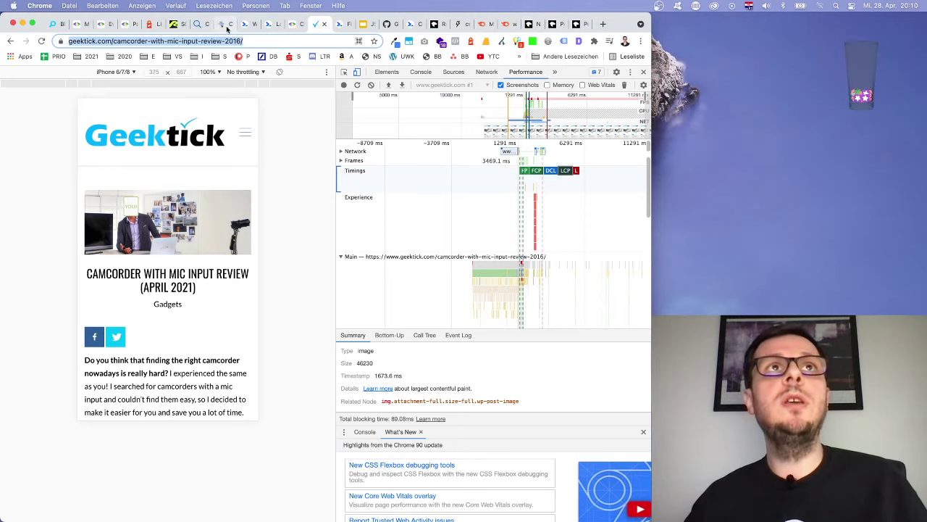
Review the desktop LCP issue (longer than 4 s) in Search Console's Core Web Vitals report and return to the report overview.
{"action": "left_click", "coordinate": [226, 25]}
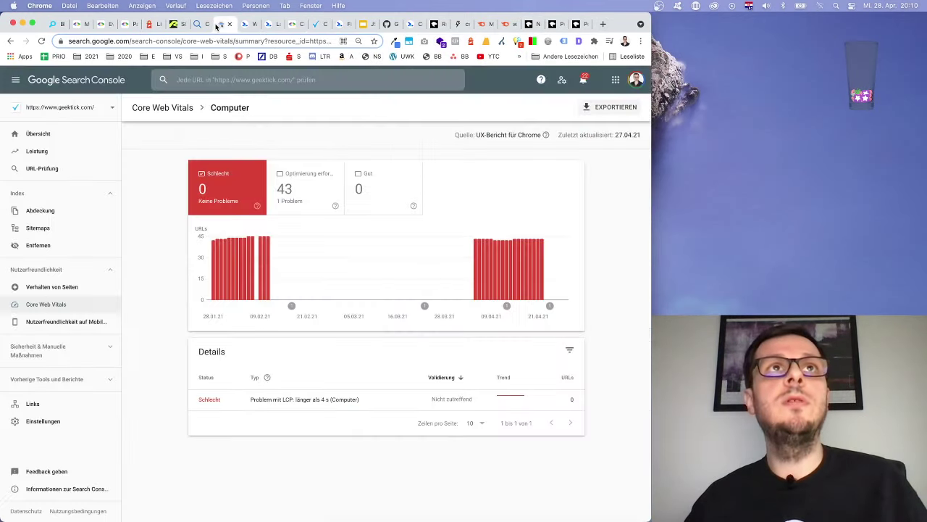
{"action": "left_click", "coordinate": [376, 402]}
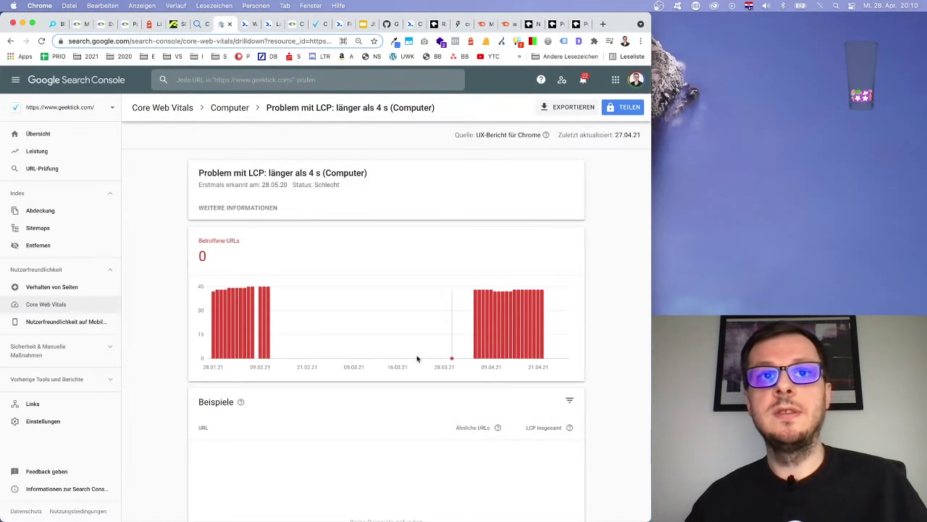
{"action": "scroll", "coordinate": [368, 282], "scroll_direction": "down", "scroll_amount": 3}
{"action": "scroll", "coordinate": [369, 282], "scroll_direction": "up", "scroll_amount": 3}
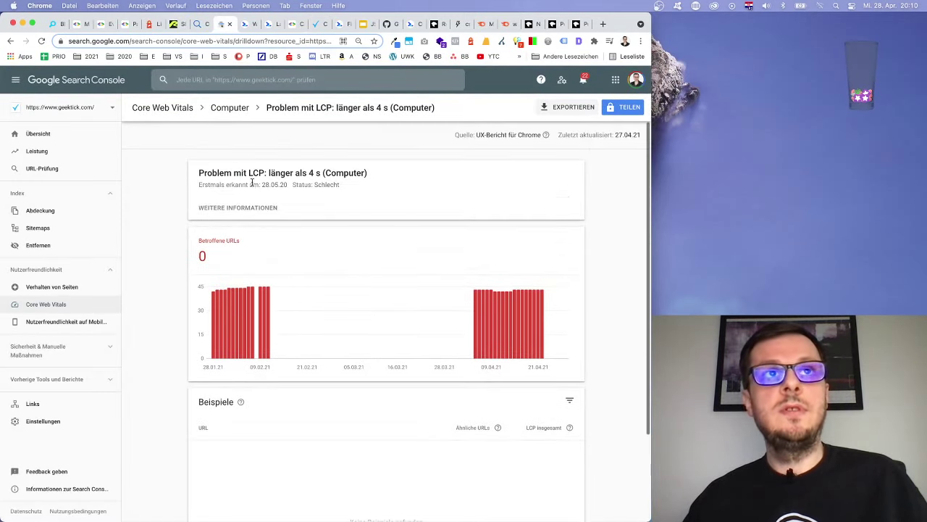
{"action": "left_click", "coordinate": [10, 42]}
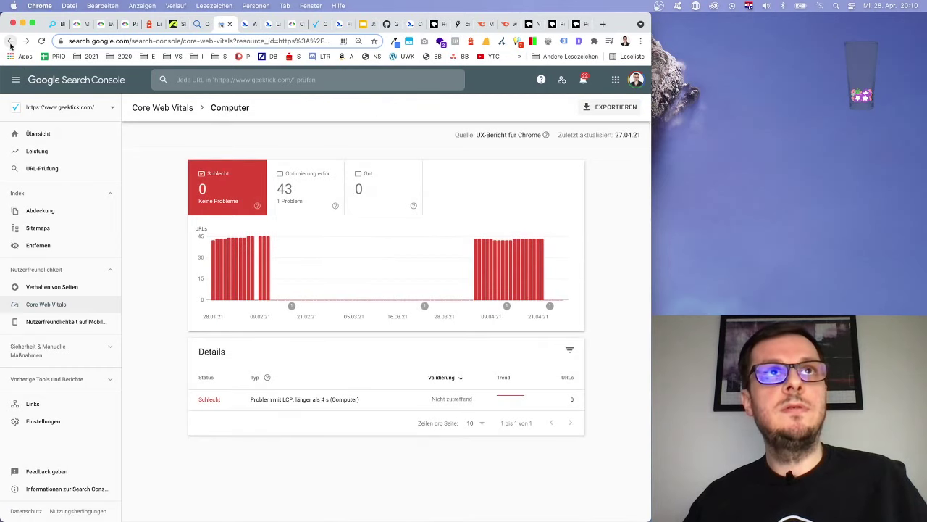
{"action": "left_click", "coordinate": [10, 42]}
Open the mobile report's LCP issue (longer than 4 s) and show the details of the monitor-with-webcam example URL.
{"action": "left_click", "coordinate": [520, 173]}
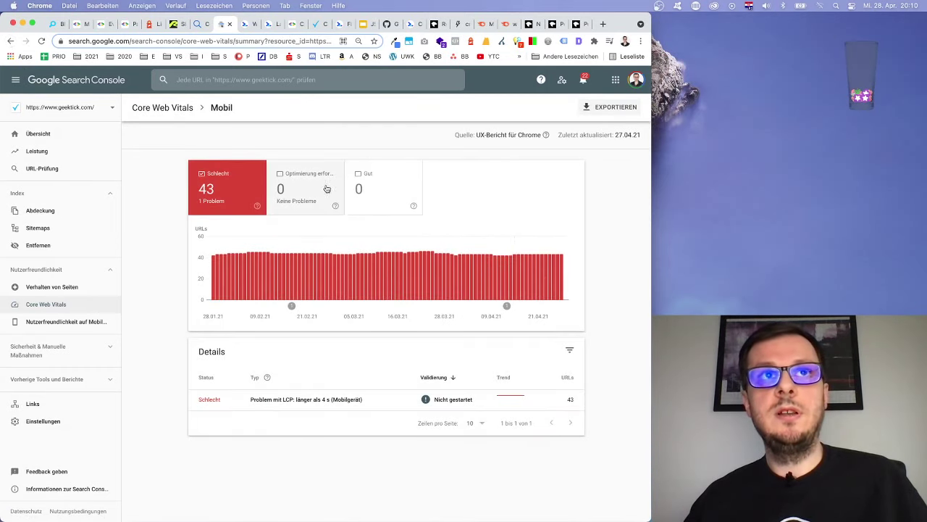
{"action": "left_click", "coordinate": [375, 399]}
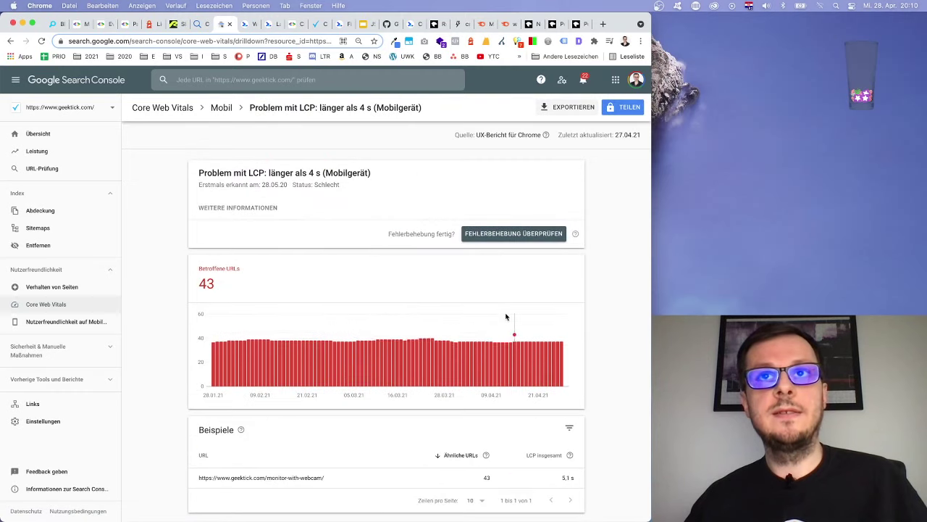
{"action": "left_click", "coordinate": [536, 475]}
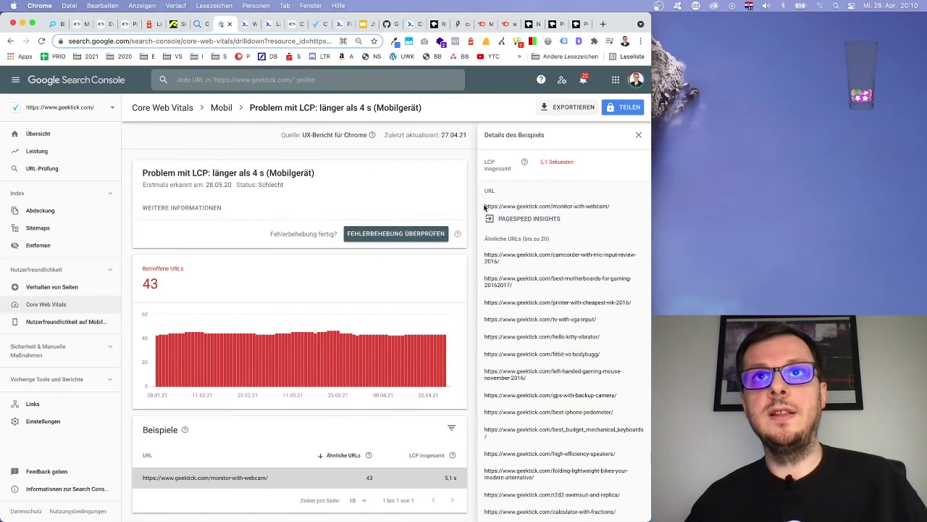
{"action": "left_click_drag", "start_coordinate": [485, 208], "coordinate": [609, 205]}
{"action": "key", "text": "super+c"}
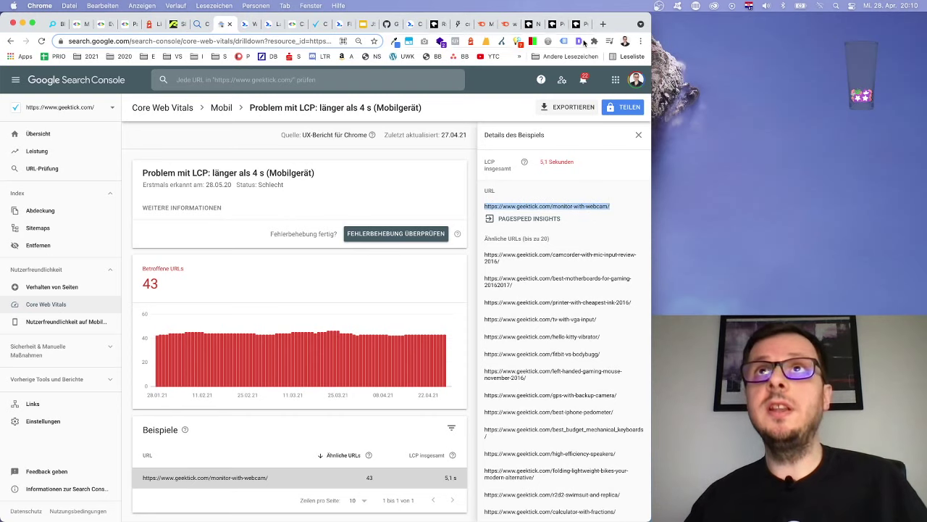
{"action": "left_click", "coordinate": [603, 24]}
{"action": "key", "text": "super+v"}
{"action": "key", "text": "Return"}
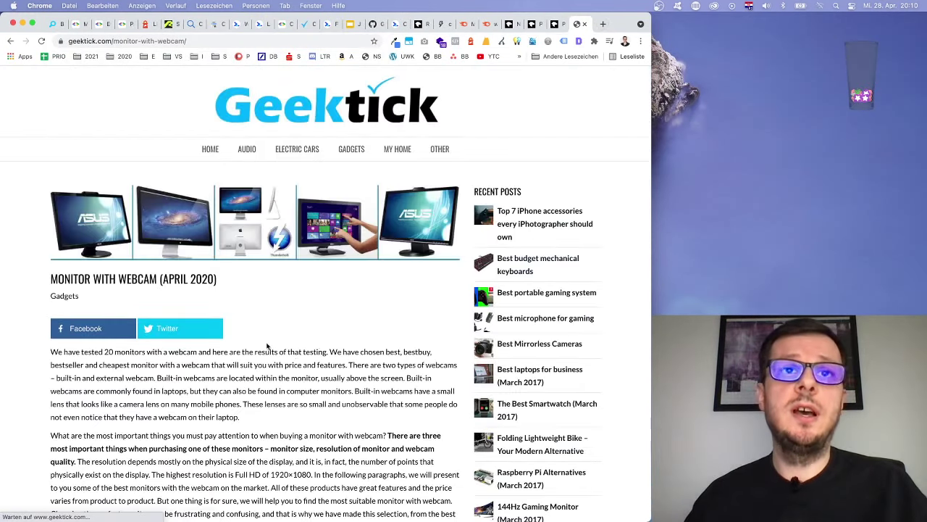
Record a DevTools performance profile of the monitor-with-webcam page while reloading it.
{"action": "right_click", "coordinate": [320, 325]}
{"action": "left_click", "coordinate": [375, 463]}
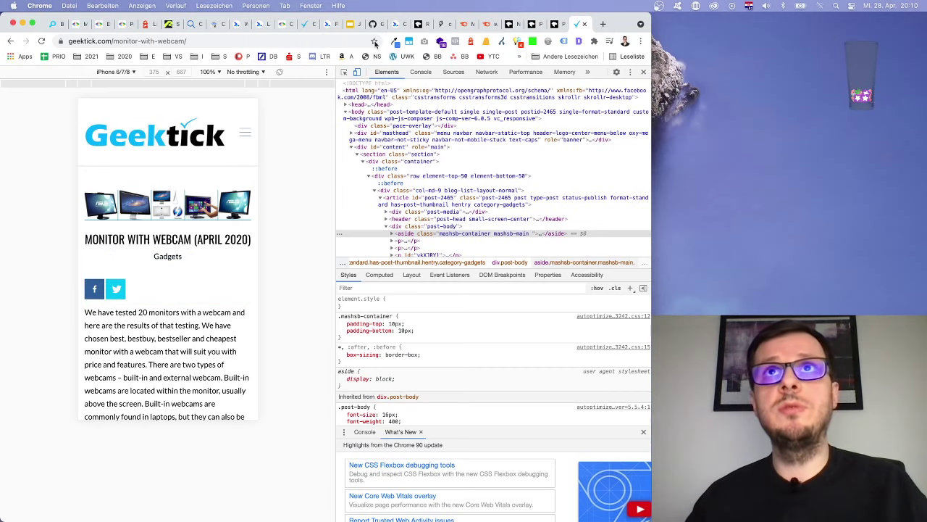
{"action": "left_click", "coordinate": [523, 72]}
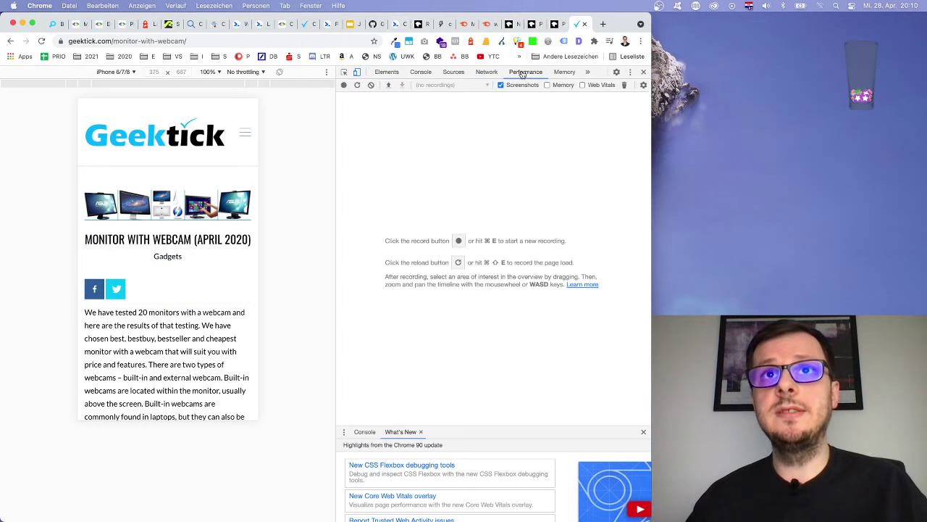
{"action": "left_click", "coordinate": [344, 86]}
{"action": "left_click", "coordinate": [41, 41]}
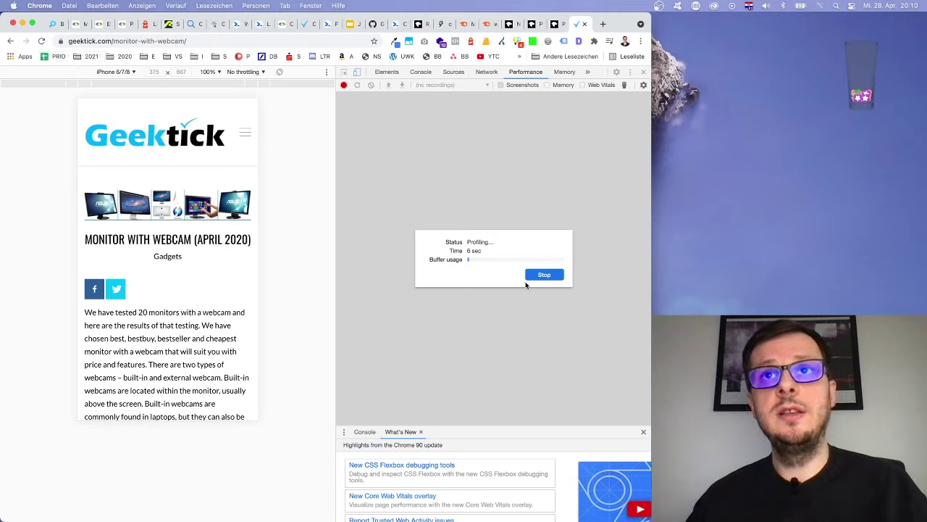
{"action": "left_click", "coordinate": [550, 277]}
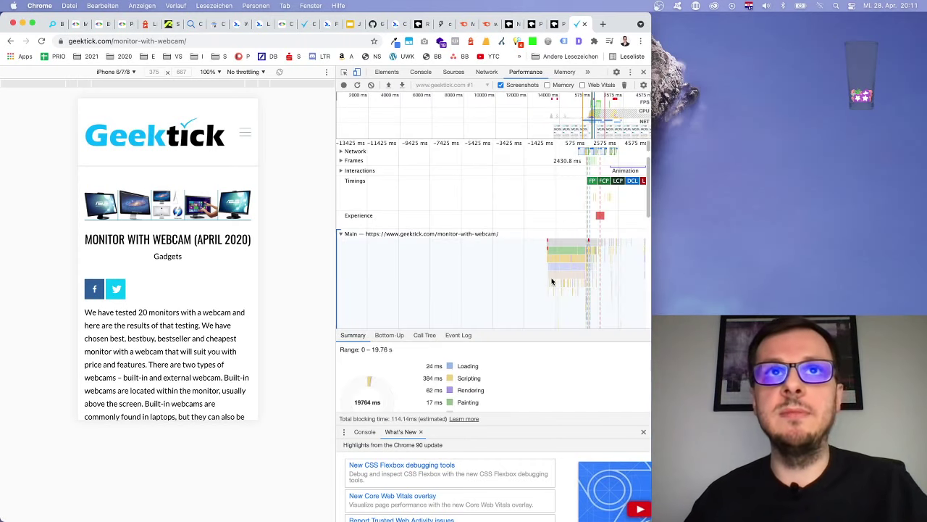
Examine the Largest Contentful Paint entry in the recording's timings, including its type, size, timestamp and related node.
{"action": "scroll", "coordinate": [528, 220], "scroll_direction": "up", "scroll_amount": 10}
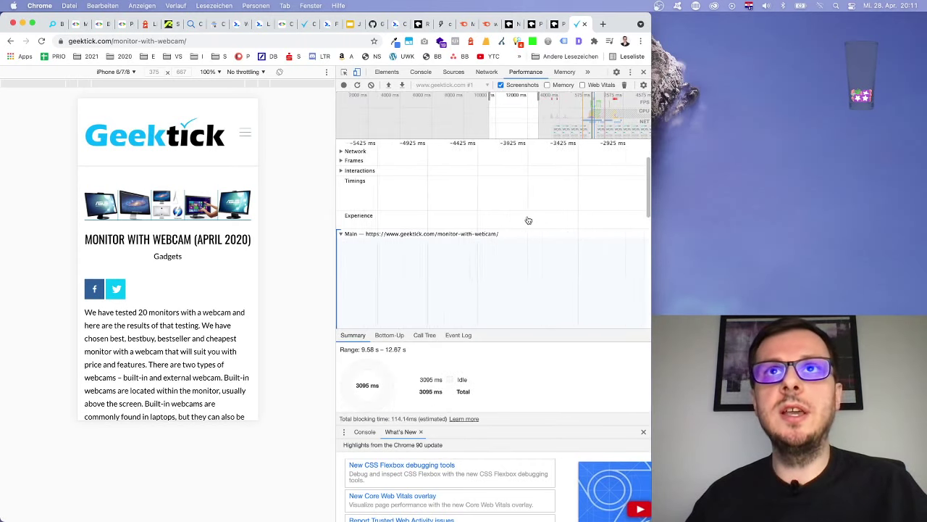
{"action": "scroll", "coordinate": [529, 220], "scroll_direction": "right", "scroll_amount": 5}
{"action": "scroll", "coordinate": [528, 221], "scroll_direction": "right", "scroll_amount": 5}
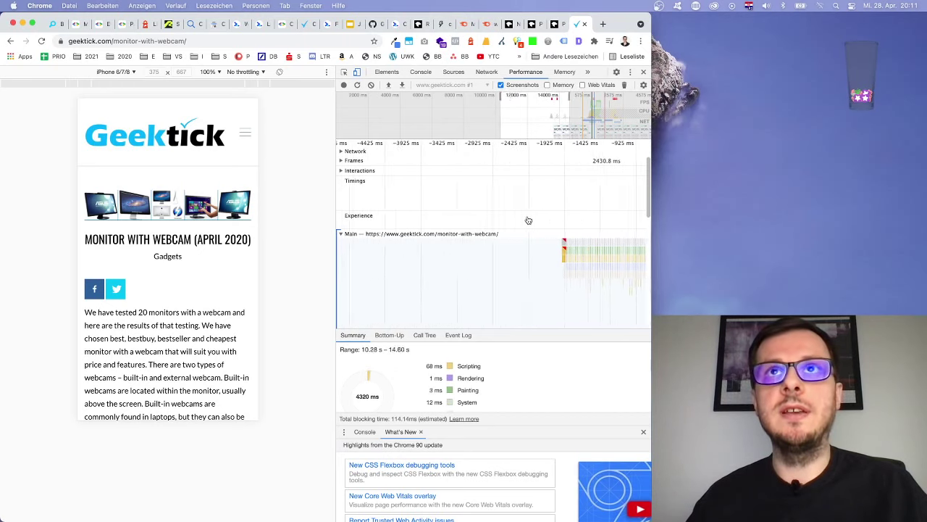
{"action": "scroll", "coordinate": [528, 221], "scroll_direction": "right", "scroll_amount": 5}
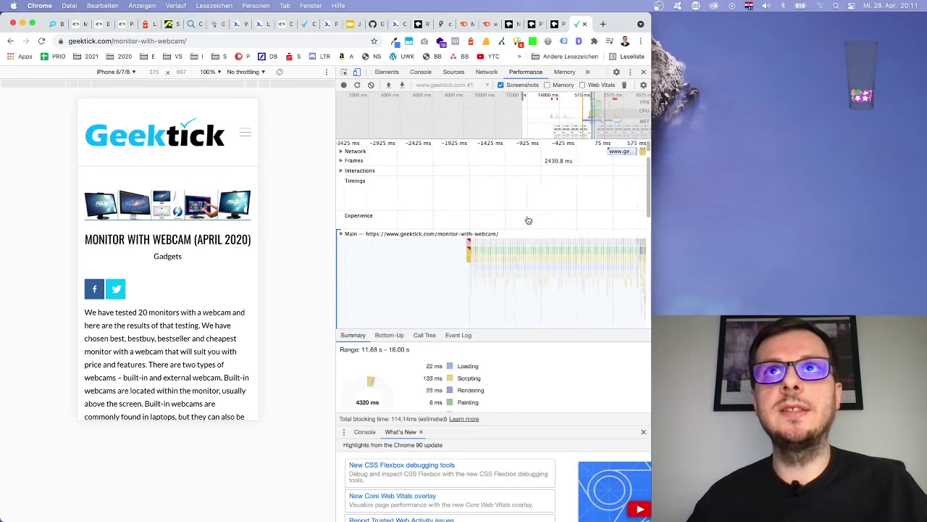
{"action": "scroll", "coordinate": [529, 220], "scroll_direction": "right", "scroll_amount": 5}
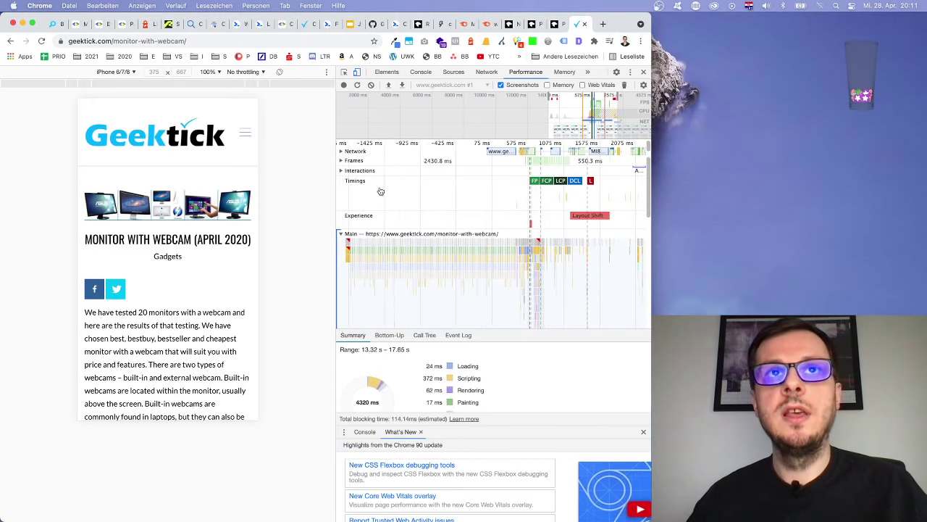
{"action": "scroll", "coordinate": [374, 162], "scroll_direction": "down", "scroll_amount": 5}
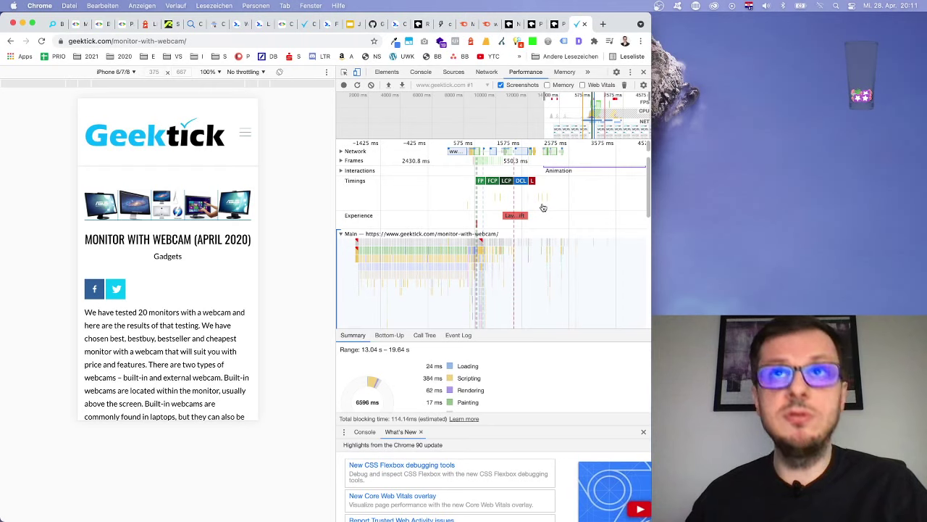
{"action": "left_click", "coordinate": [508, 181]}
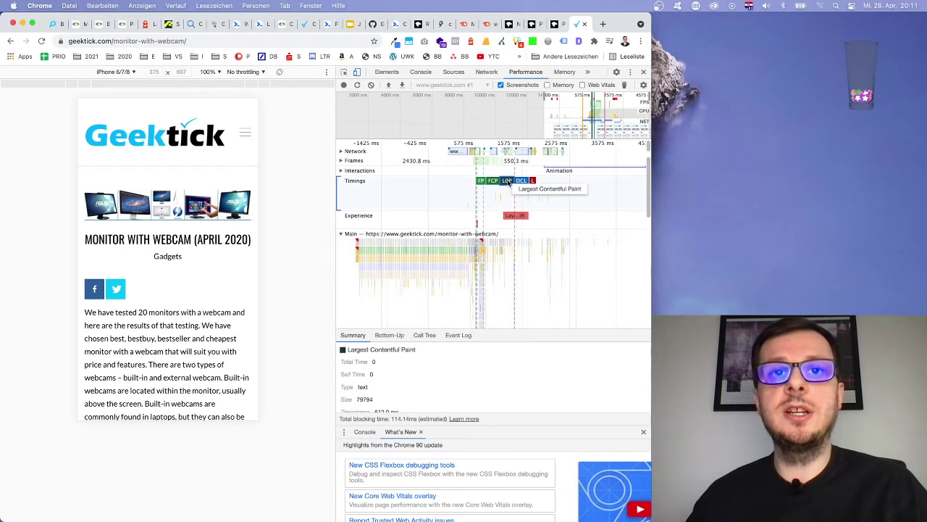
{"action": "scroll", "coordinate": [499, 352], "scroll_direction": "down", "scroll_amount": 2}
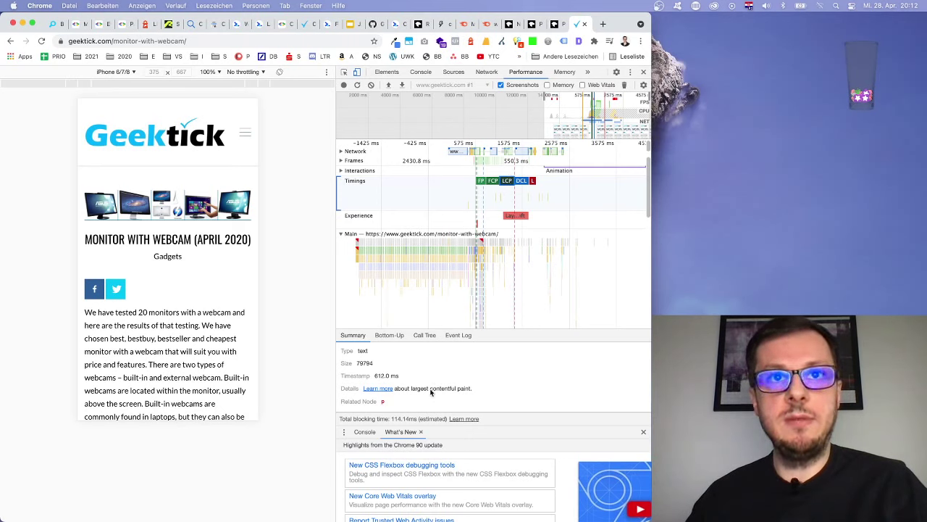
{"action": "scroll", "coordinate": [415, 376], "scroll_direction": "up", "scroll_amount": 2}
{"action": "scroll", "coordinate": [415, 376], "scroll_direction": "down", "scroll_amount": 2}
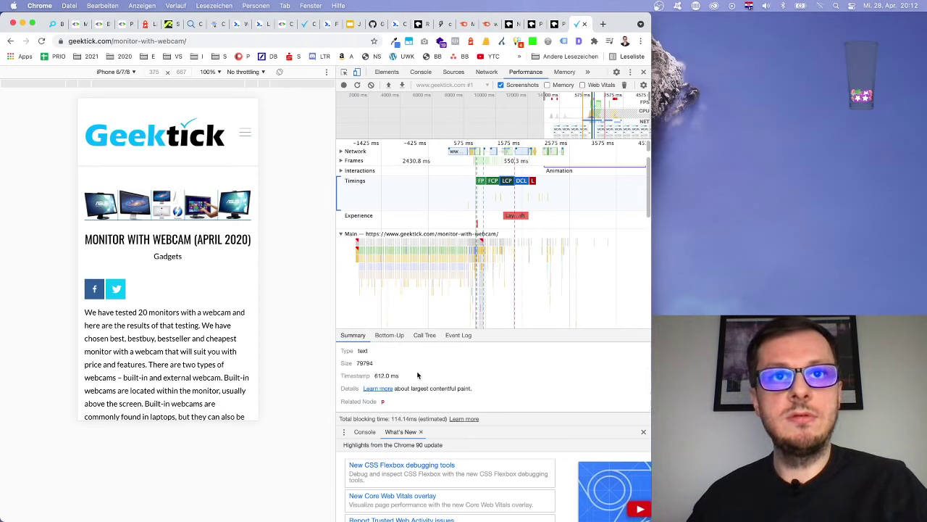
{"action": "mouse_move", "coordinate": [383, 403]}
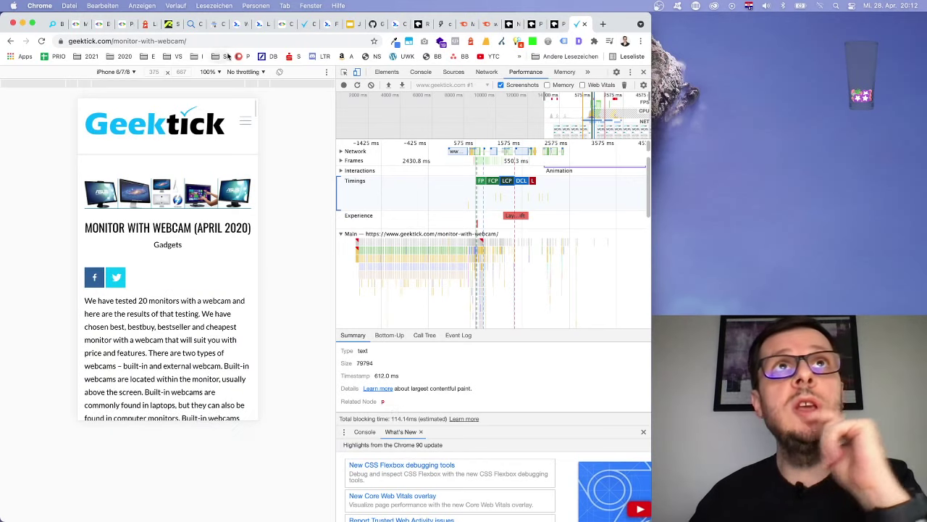
Compare the Search Console LCP issue, the SISTRIX Core Web Vitals report for geektick.com and the camcorder page's performance recording.
{"action": "left_click", "coordinate": [216, 26]}
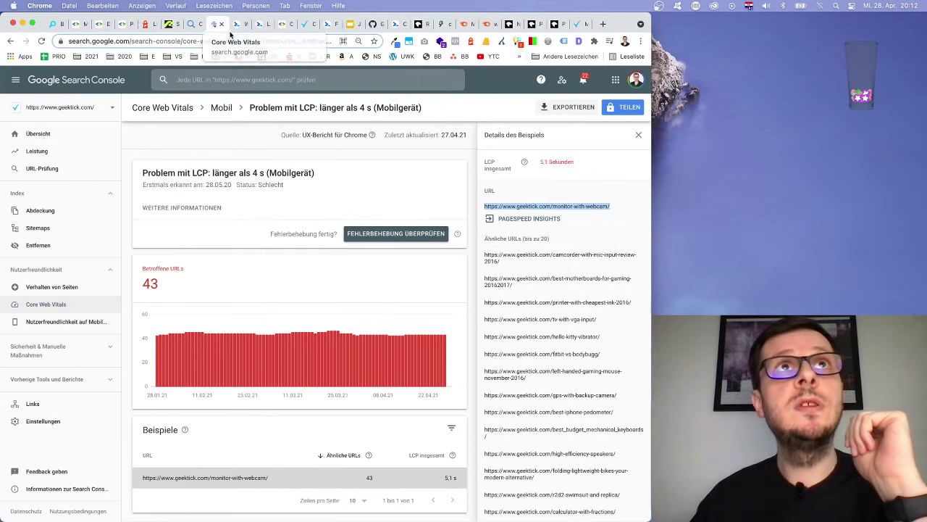
{"action": "left_click", "coordinate": [193, 25]}
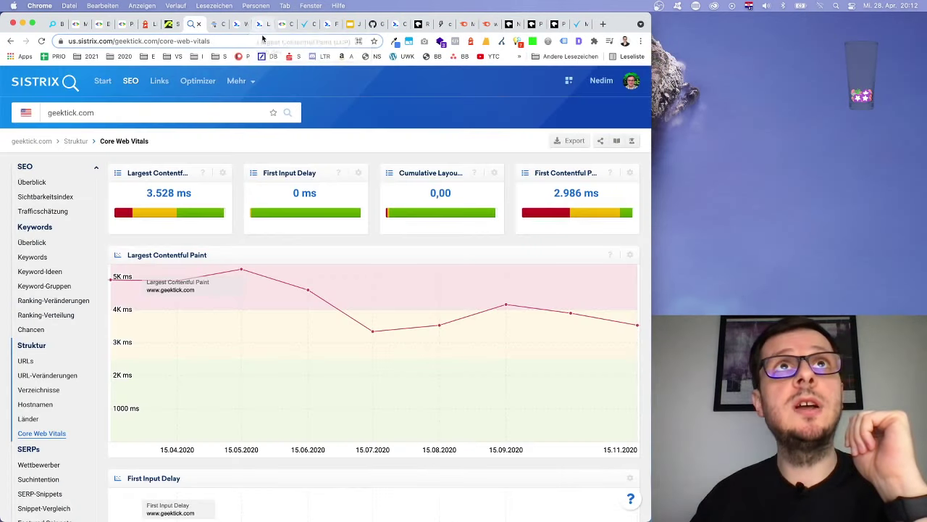
{"action": "left_click", "coordinate": [308, 25]}
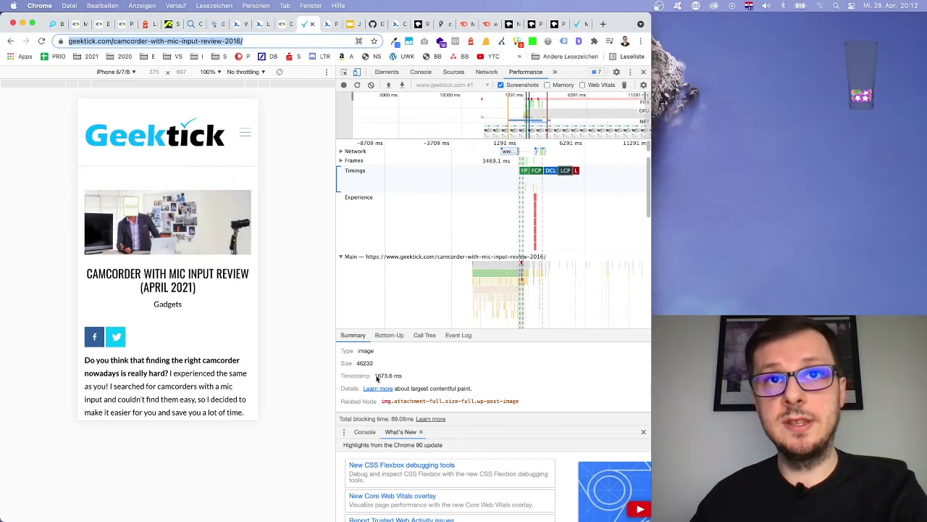
Compare the Largest Contentful Paint timestamps in the camcorder and monitor-with-webcam pages' performance recordings.
{"action": "left_click_drag", "start_coordinate": [376, 378], "coordinate": [409, 379]}
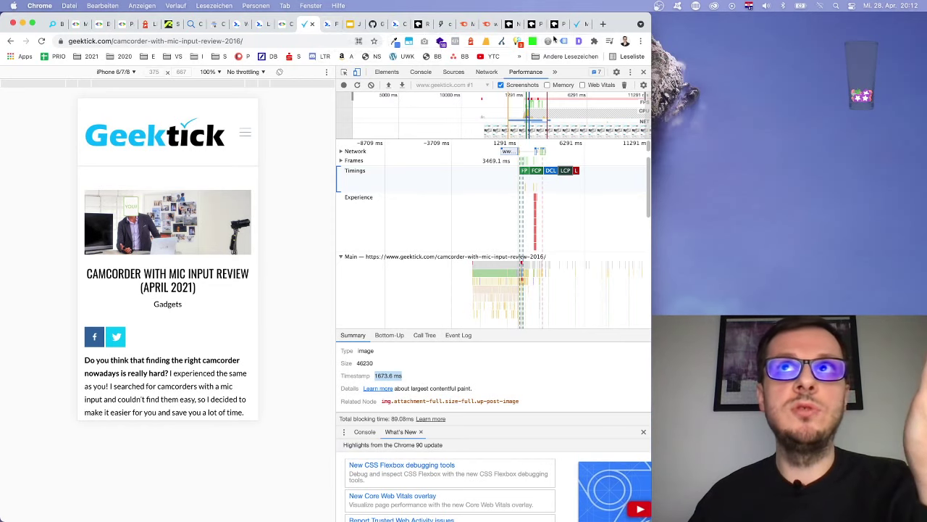
{"action": "left_click", "coordinate": [578, 25]}
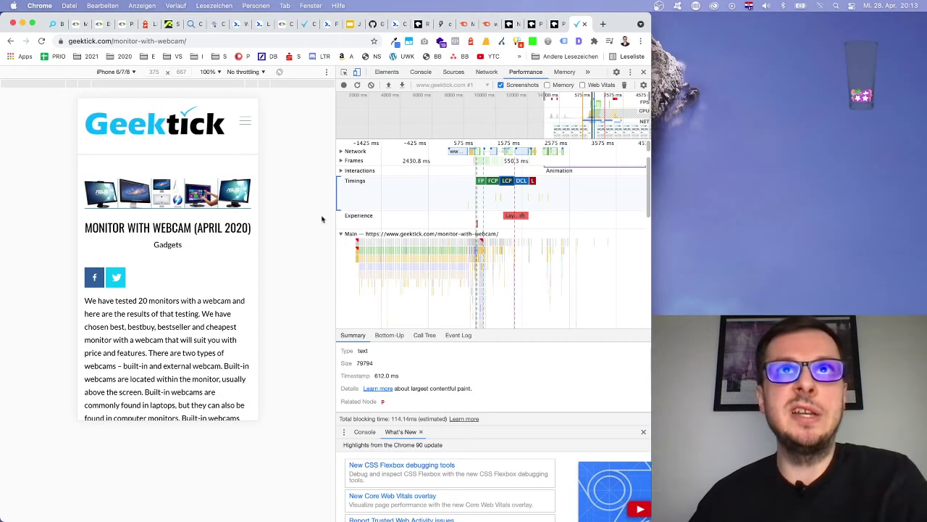
{"action": "left_click", "coordinate": [305, 29]}
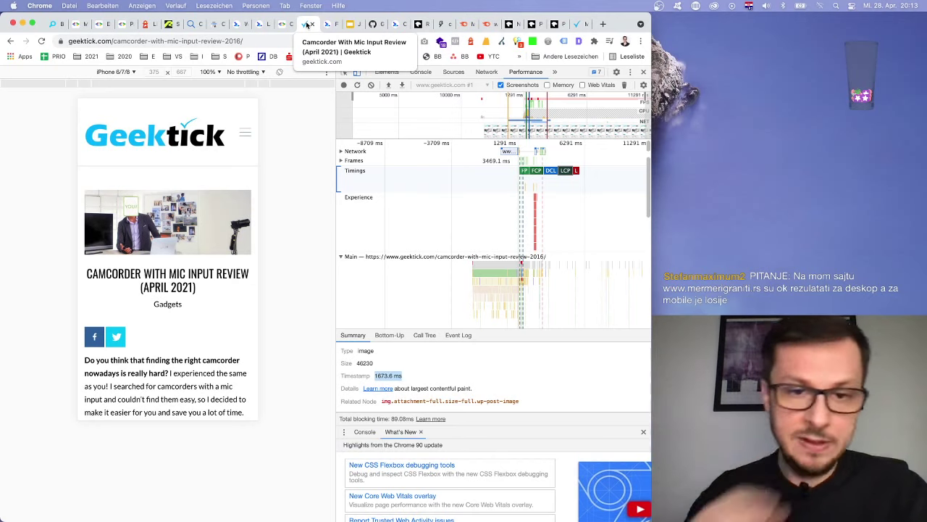
Review the First Input Delay definition and the good-score thresholds in the web.dev FID article.
{"action": "left_click", "coordinate": [329, 25]}
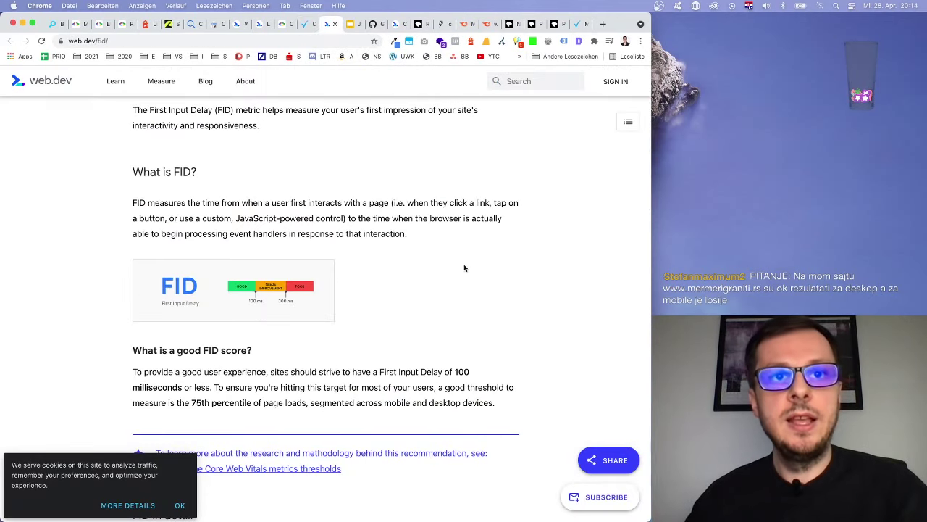
{"action": "scroll", "coordinate": [464, 268], "scroll_direction": "down", "scroll_amount": 7}
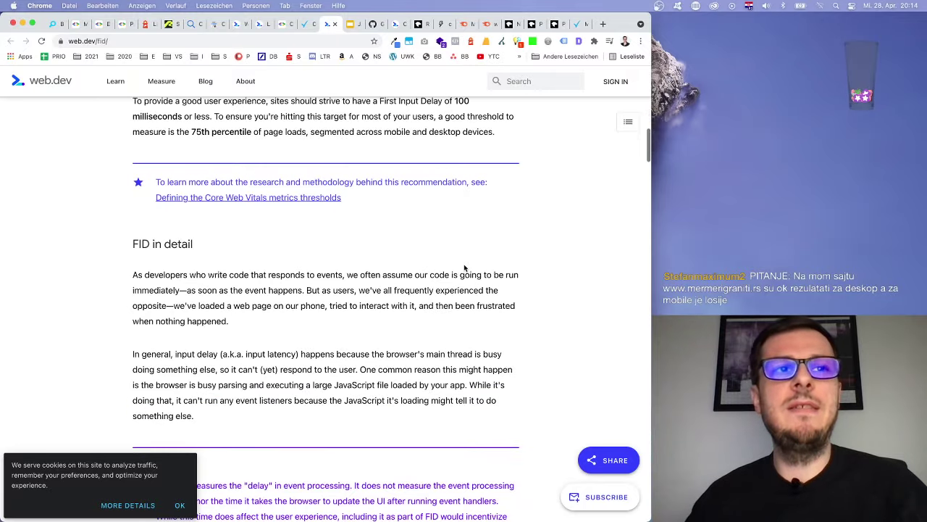
{"action": "scroll", "coordinate": [465, 268], "scroll_direction": "up", "scroll_amount": 8}
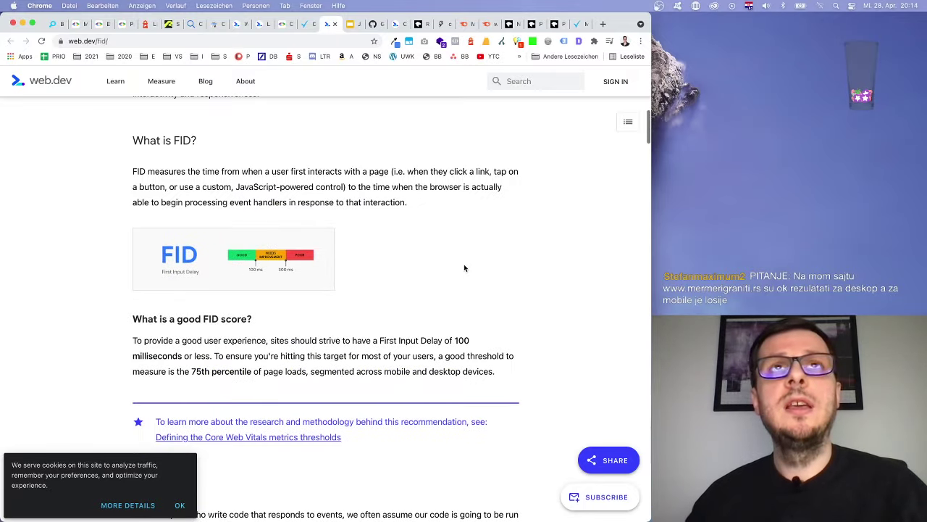
{"action": "scroll", "coordinate": [464, 268], "scroll_direction": "down", "scroll_amount": 1}
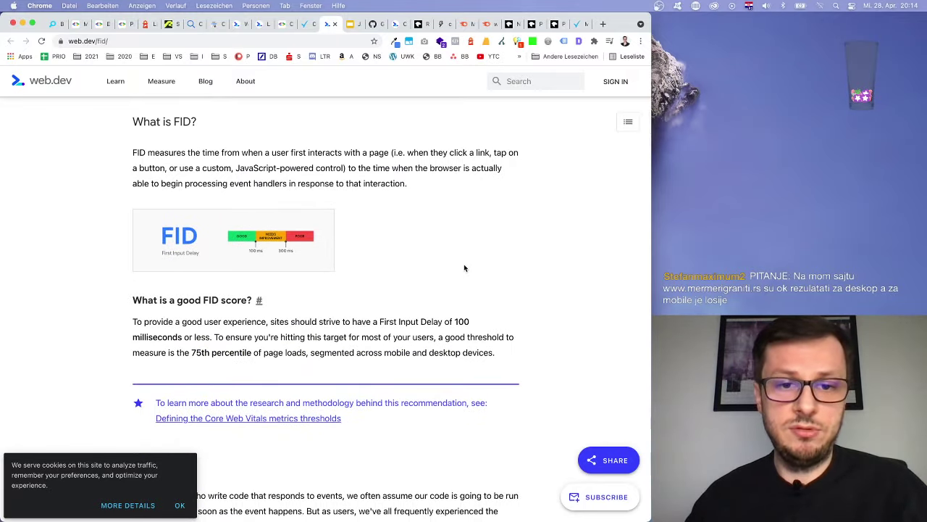
{"action": "scroll", "coordinate": [437, 218], "scroll_direction": "up", "scroll_amount": 2}
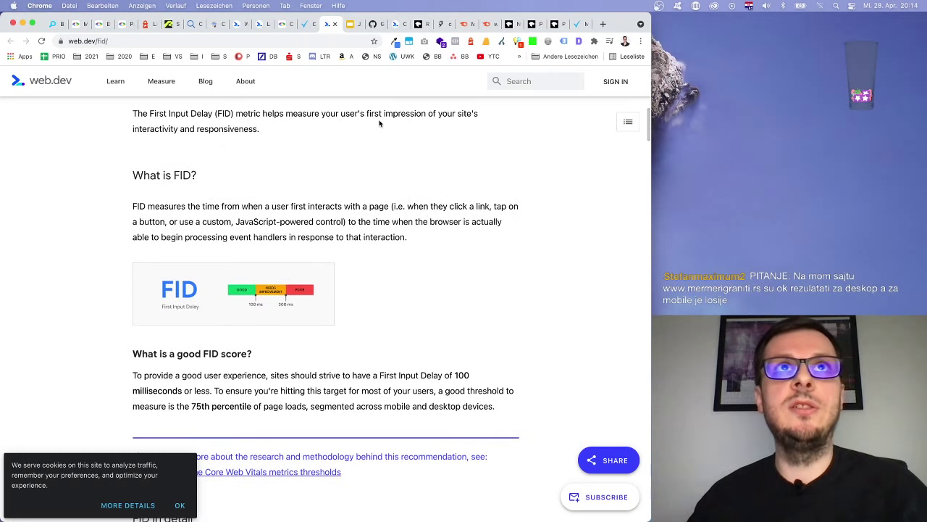
Demonstrate user interaction on the camcorder page by browsing its content and expanding and collapsing the mobile navigation menu.
{"action": "left_click", "coordinate": [308, 25]}
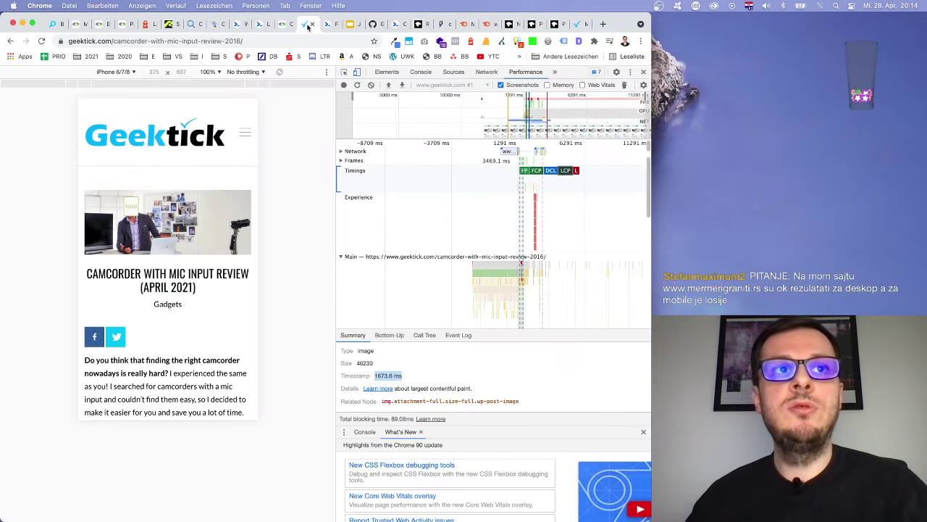
{"action": "scroll", "coordinate": [195, 292], "scroll_direction": "down", "scroll_amount": 15}
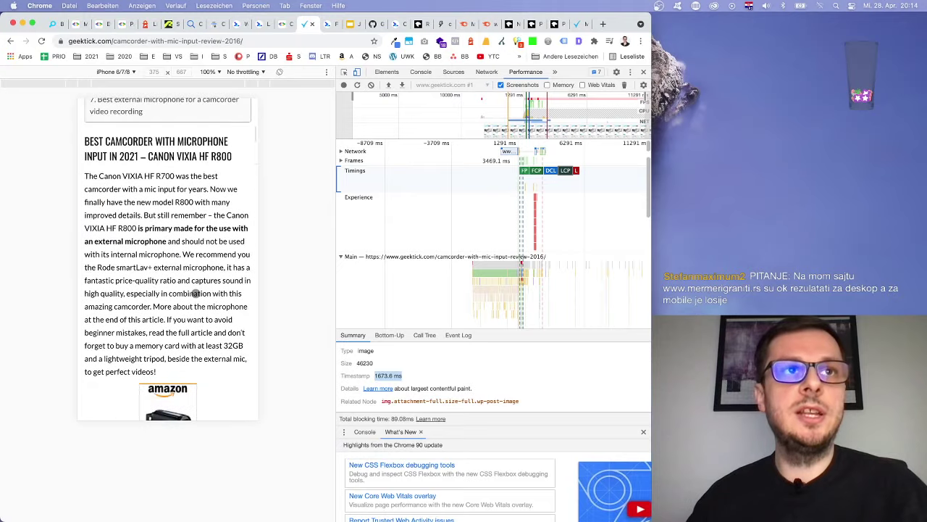
{"action": "scroll", "coordinate": [196, 293], "scroll_direction": "up", "scroll_amount": 10}
{"action": "scroll", "coordinate": [196, 292], "scroll_direction": "up", "scroll_amount": 5}
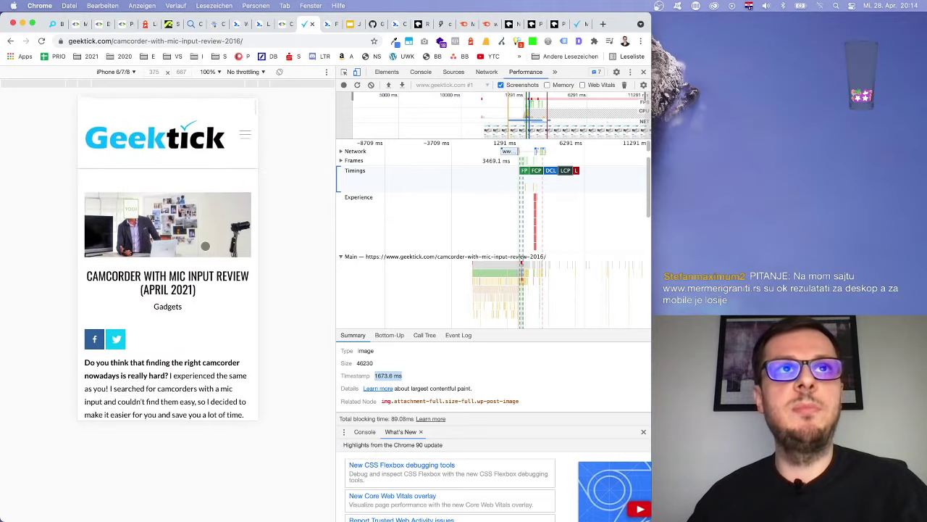
{"action": "left_click", "coordinate": [244, 135]}
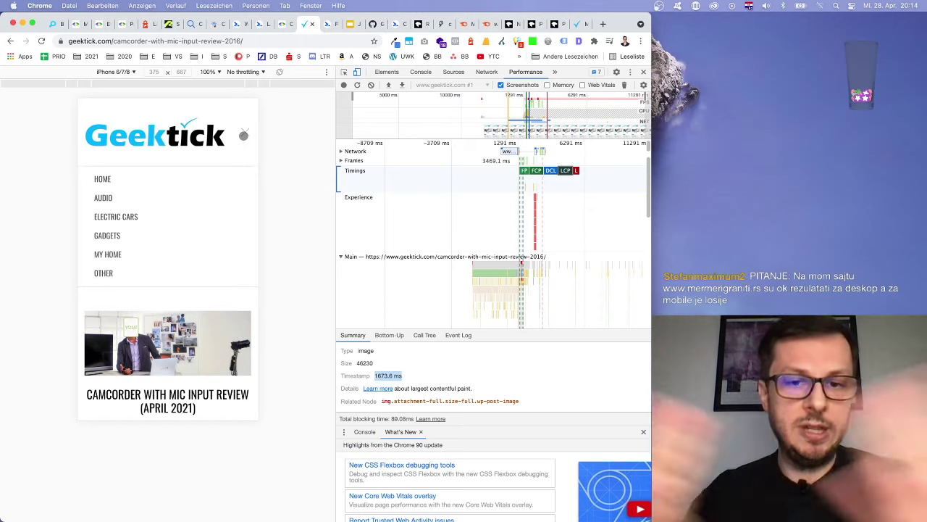
{"action": "left_click", "coordinate": [244, 135]}
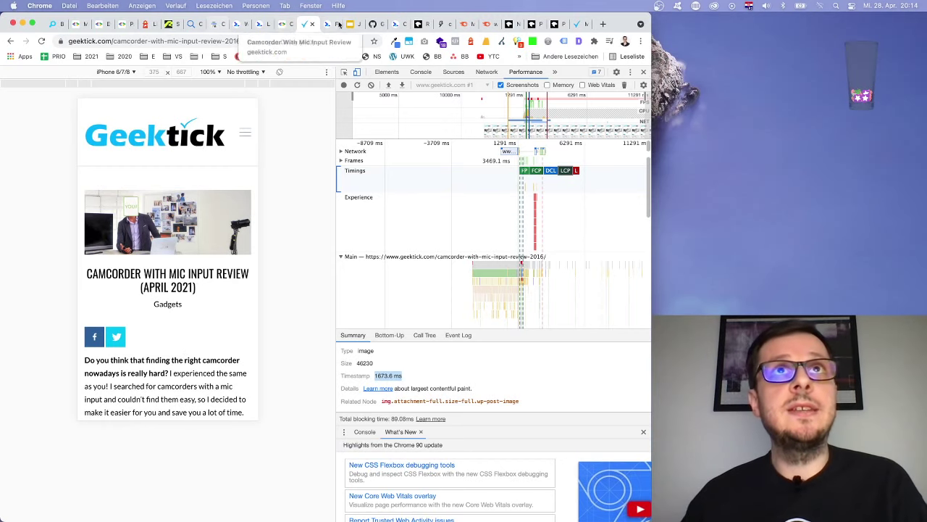
Examine the performance metrics, loading filmstrip and opportunities in the camcorder page's Lighthouse report.
{"action": "left_click", "coordinate": [147, 24]}
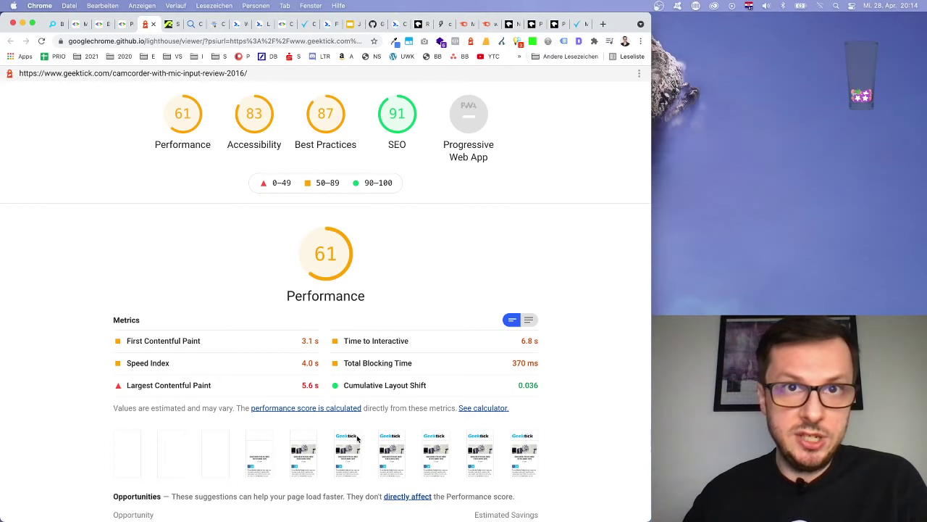
{"action": "scroll", "coordinate": [358, 435], "scroll_direction": "down", "scroll_amount": 2}
{"action": "scroll", "coordinate": [362, 428], "scroll_direction": "up", "scroll_amount": 2}
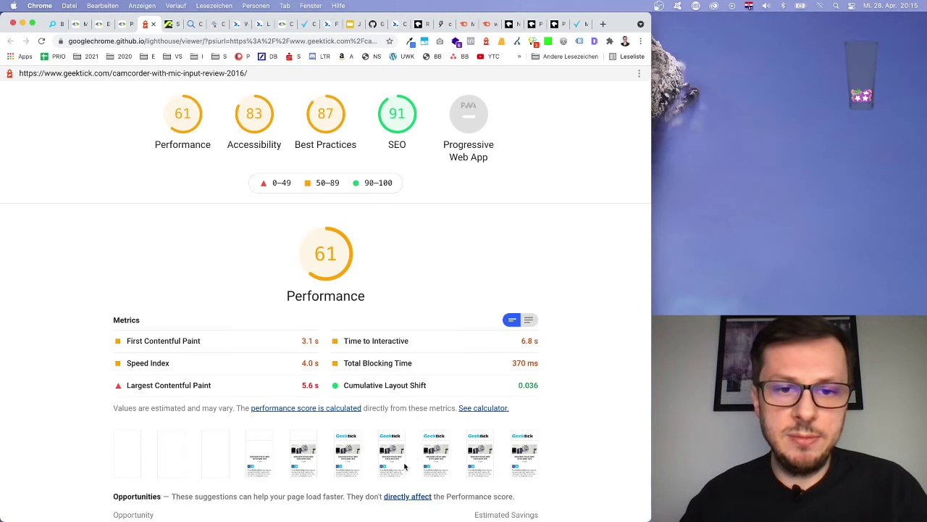
{"action": "scroll", "coordinate": [355, 327], "scroll_direction": "down", "scroll_amount": 3}
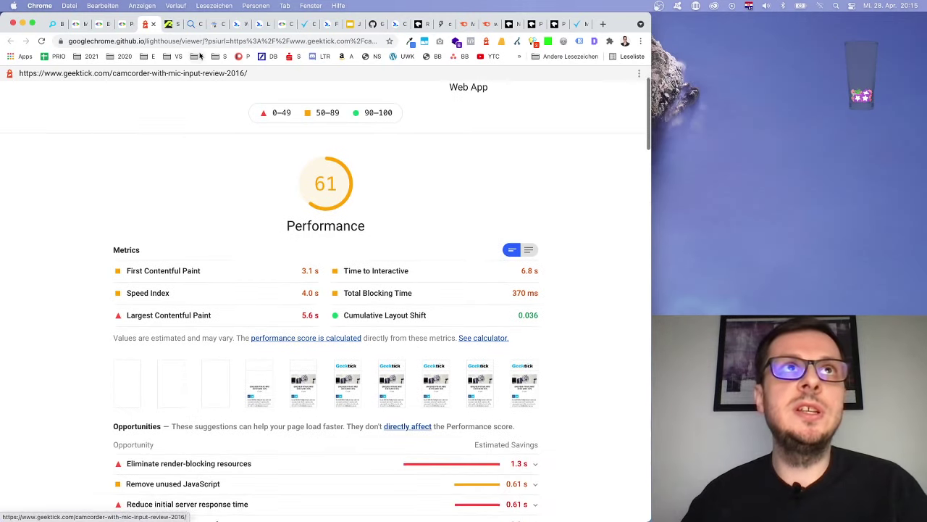
Test the camcorder page's responsiveness by opening and closing the Facebook share window and the mobile navigation menu.
{"action": "left_click", "coordinate": [305, 24]}
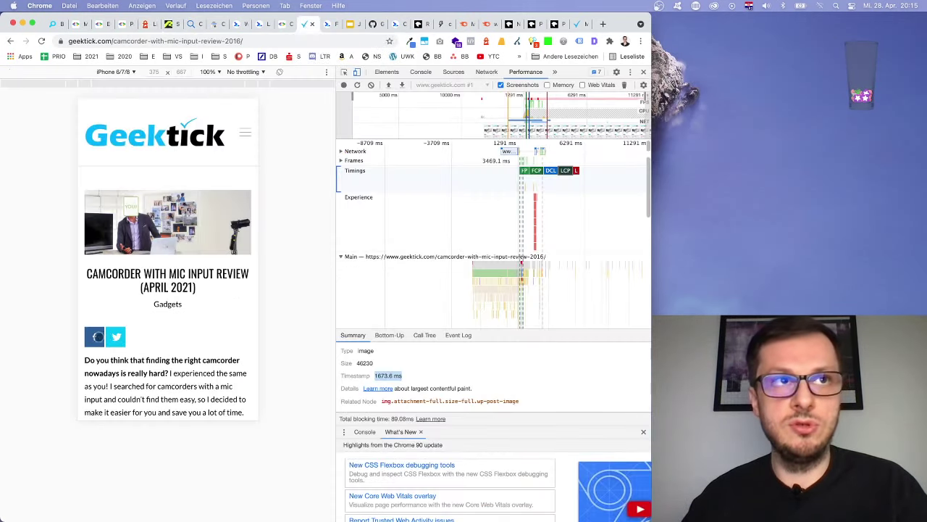
{"action": "left_click", "coordinate": [96, 336]}
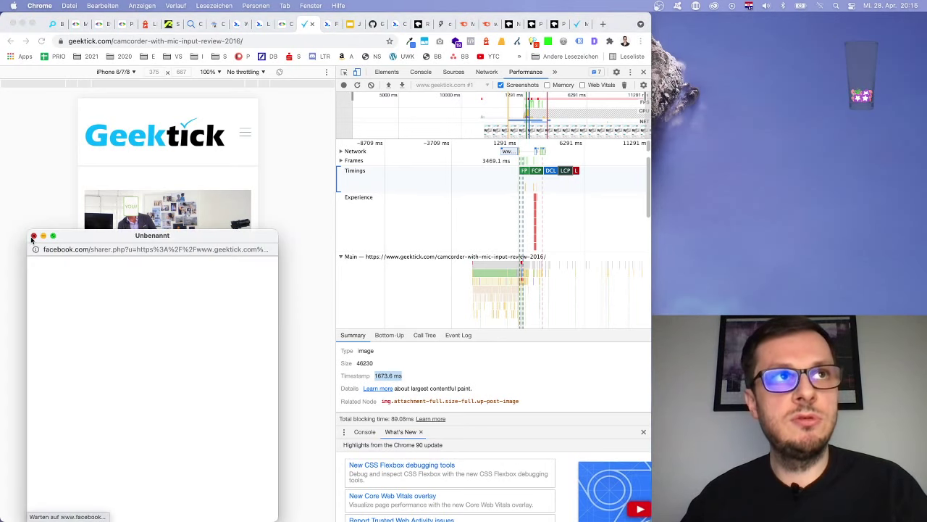
{"action": "left_click", "coordinate": [33, 236]}
{"action": "left_click", "coordinate": [246, 132]}
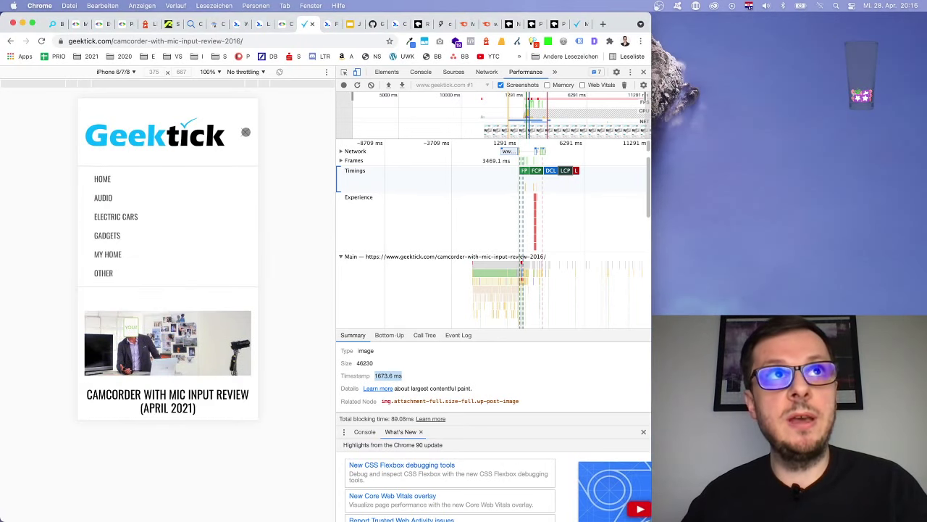
{"action": "left_click", "coordinate": [245, 132]}
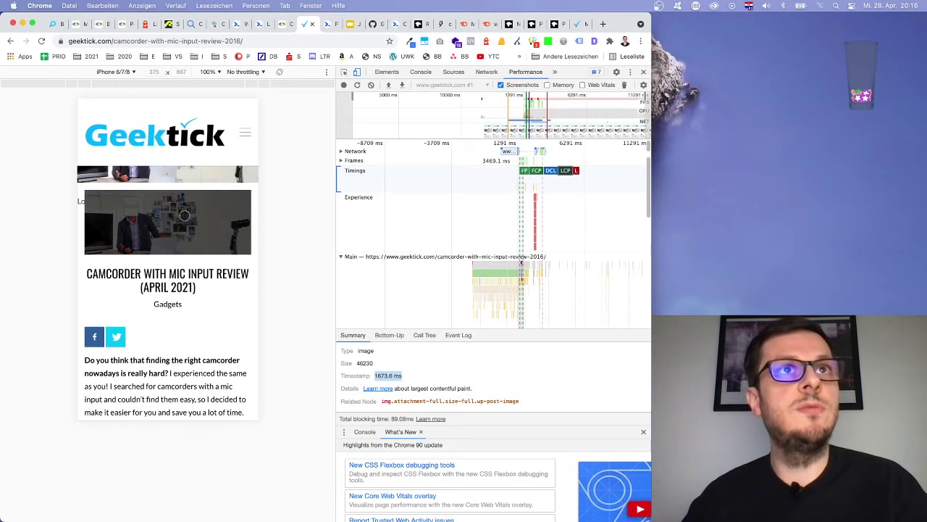
{"action": "scroll", "coordinate": [213, 284], "scroll_direction": "down", "scroll_amount": 1}
{"action": "scroll", "coordinate": [215, 284], "scroll_direction": "down", "scroll_amount": 3}
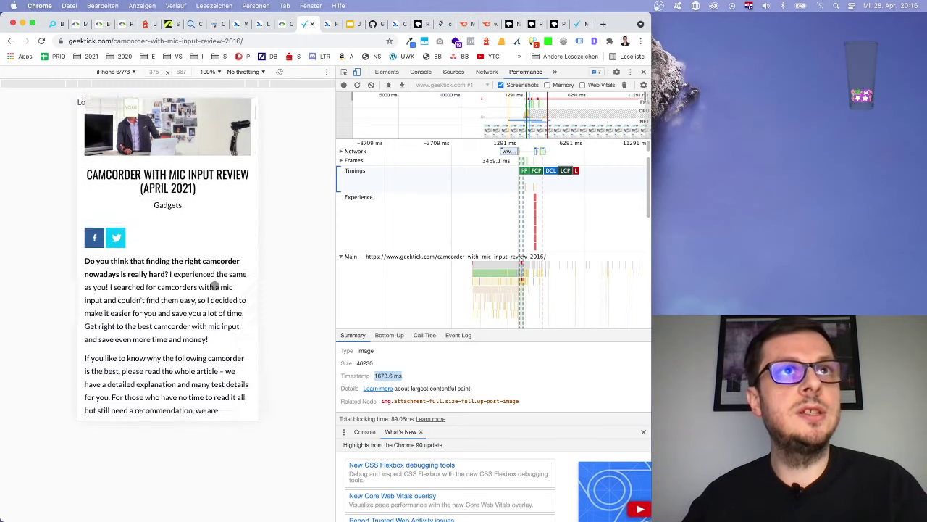
{"action": "scroll", "coordinate": [214, 285], "scroll_direction": "up", "scroll_amount": 4}
Reload the camcorder page, jump to the Best Camcorder With Microphone Input section, and expand and collapse the mobile menu.
{"action": "left_click", "coordinate": [42, 42]}
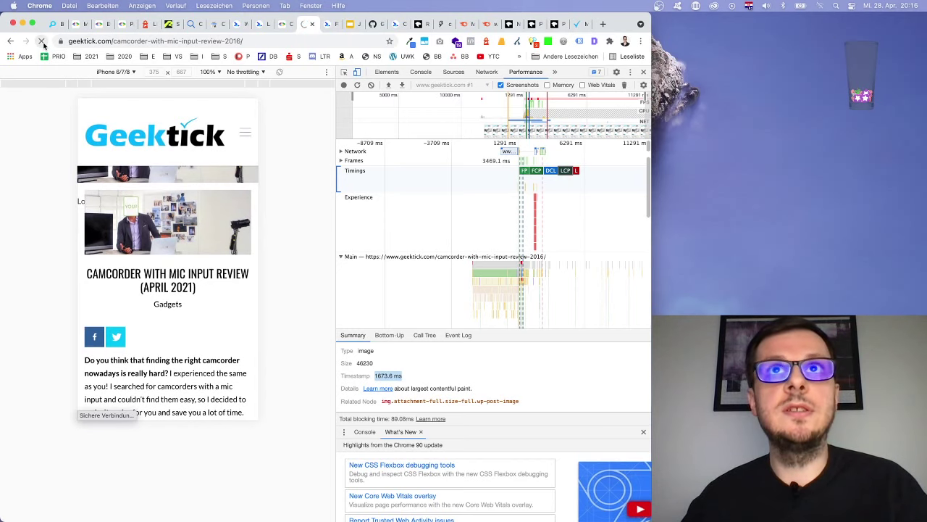
{"action": "scroll", "coordinate": [173, 274], "scroll_direction": "down", "scroll_amount": 5}
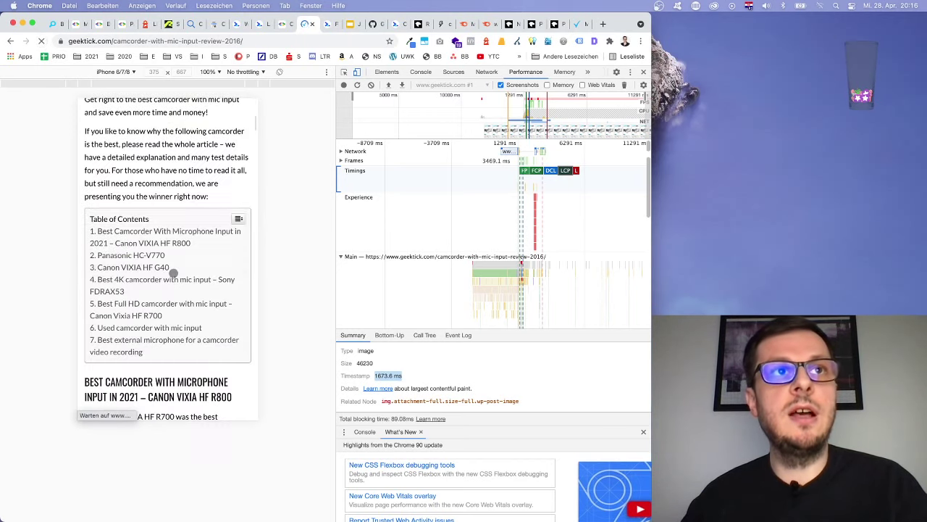
{"action": "left_click", "coordinate": [150, 205]}
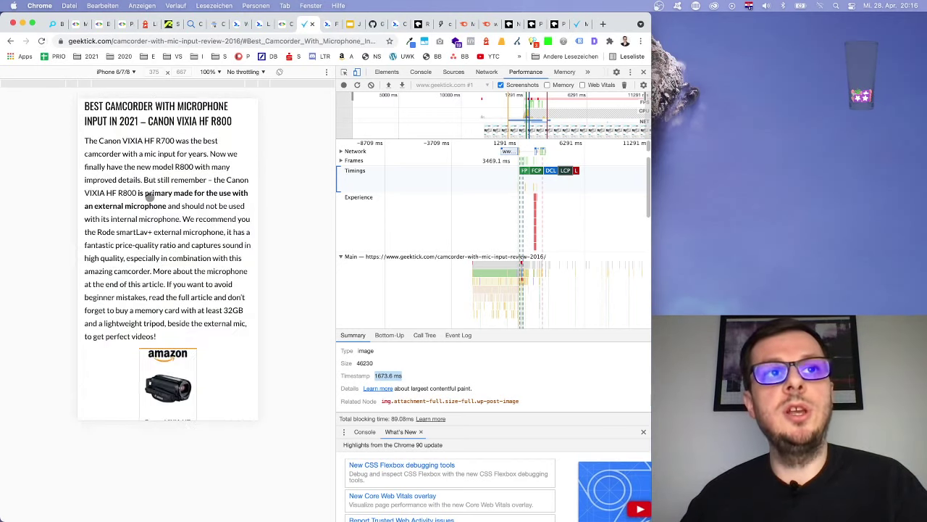
{"action": "scroll", "coordinate": [175, 234], "scroll_direction": "up", "scroll_amount": 10}
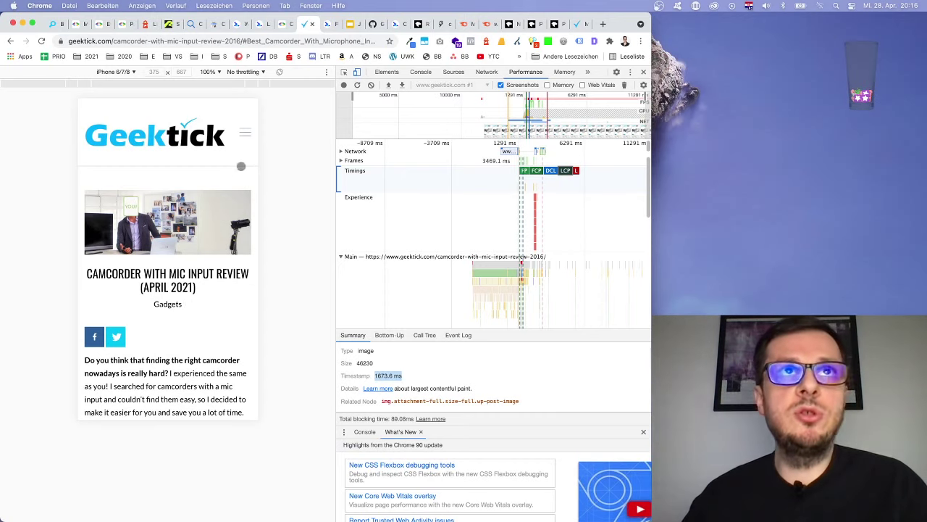
{"action": "left_click", "coordinate": [246, 132]}
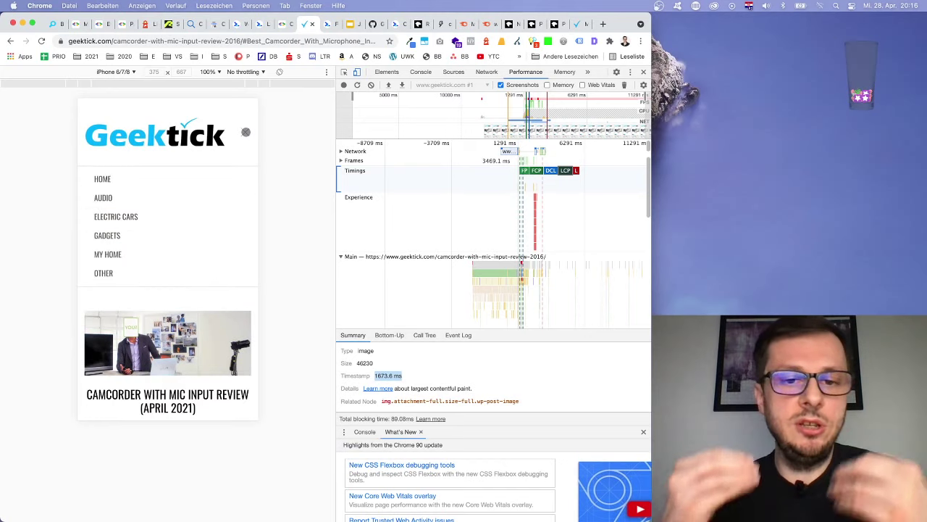
{"action": "left_click", "coordinate": [244, 132]}
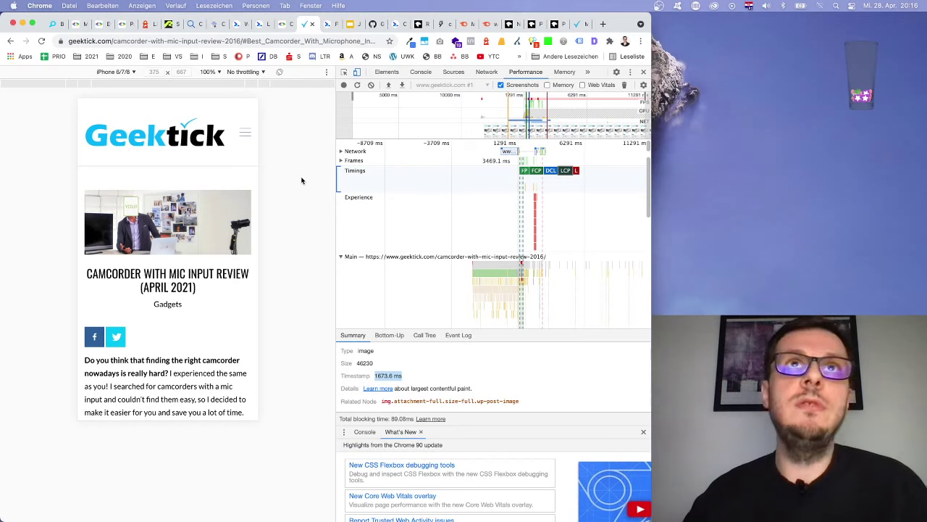
Study the FID article's page-load timeline of network requests and main-thread tasks, and open the JS Rendering presentation.
{"action": "key", "text": "ctrl+Tab"}
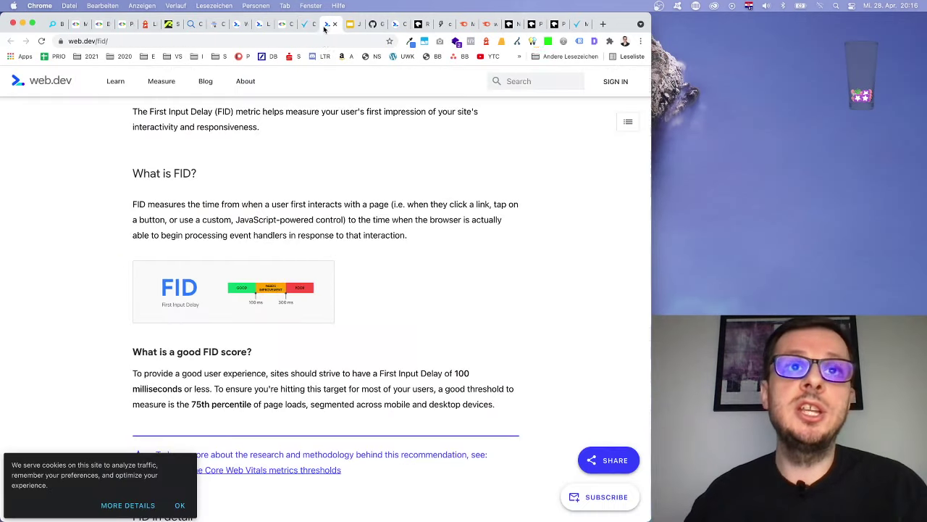
{"action": "scroll", "coordinate": [444, 306], "scroll_direction": "down", "scroll_amount": 2}
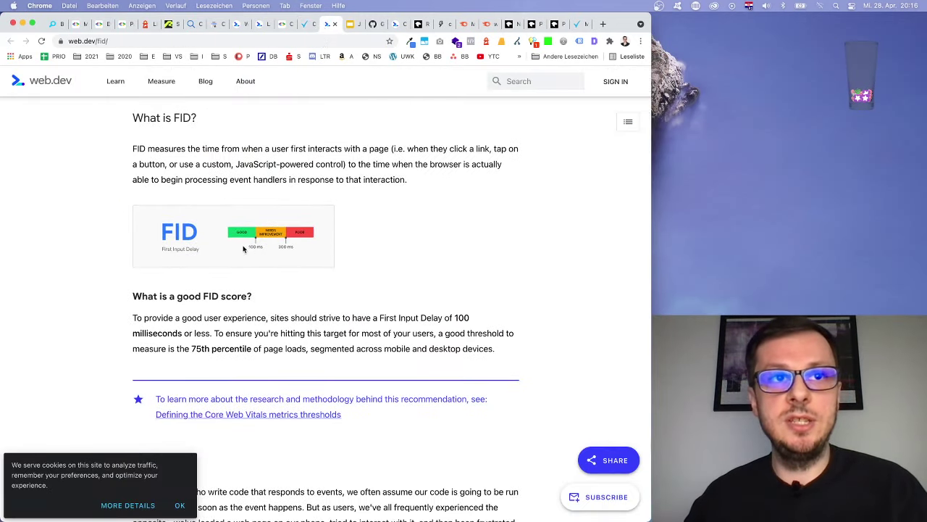
{"action": "scroll", "coordinate": [426, 313], "scroll_direction": "down", "scroll_amount": 5}
{"action": "scroll", "coordinate": [426, 313], "scroll_direction": "down", "scroll_amount": 5}
{"action": "scroll", "coordinate": [426, 313], "scroll_direction": "up", "scroll_amount": 1}
{"action": "scroll", "coordinate": [426, 313], "scroll_direction": "up", "scroll_amount": 1}
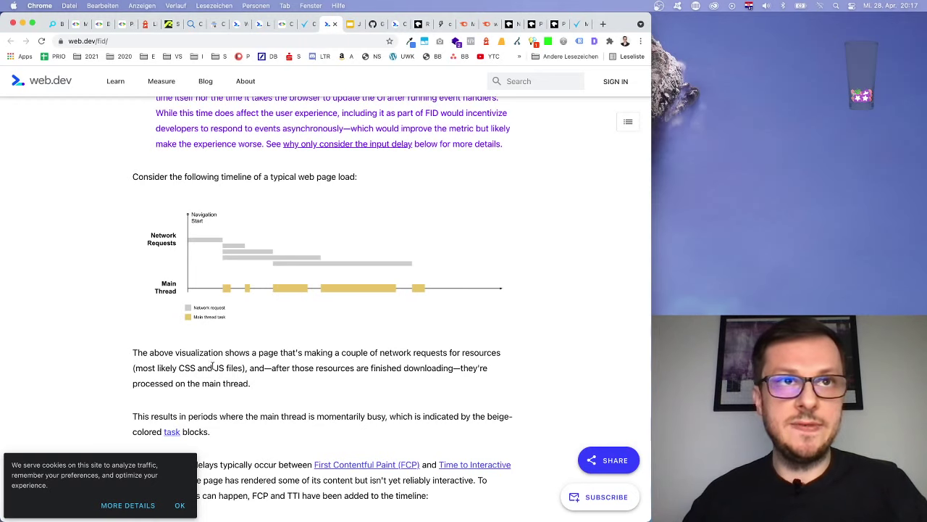
{"action": "left_click_drag", "start_coordinate": [135, 369], "coordinate": [239, 368]}
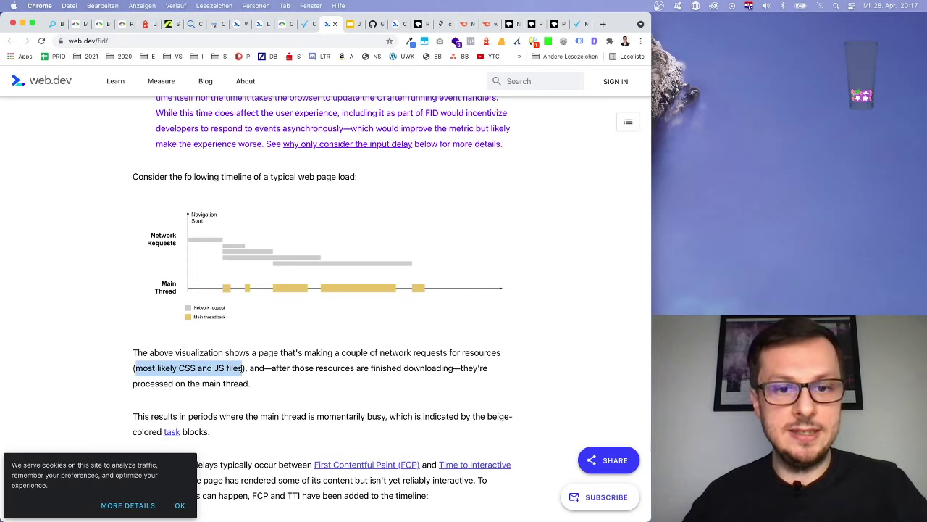
{"action": "left_click", "coordinate": [234, 370]}
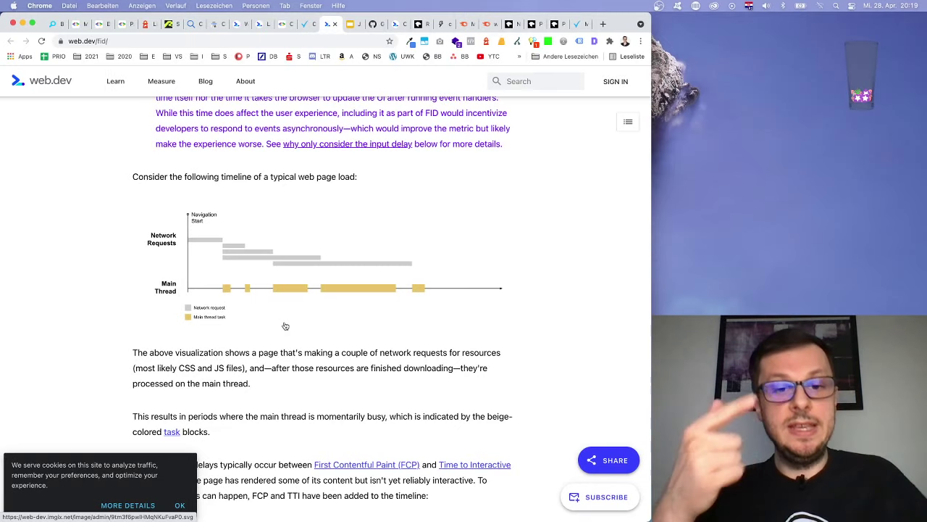
{"action": "scroll", "coordinate": [285, 326], "scroll_direction": "down", "scroll_amount": 2}
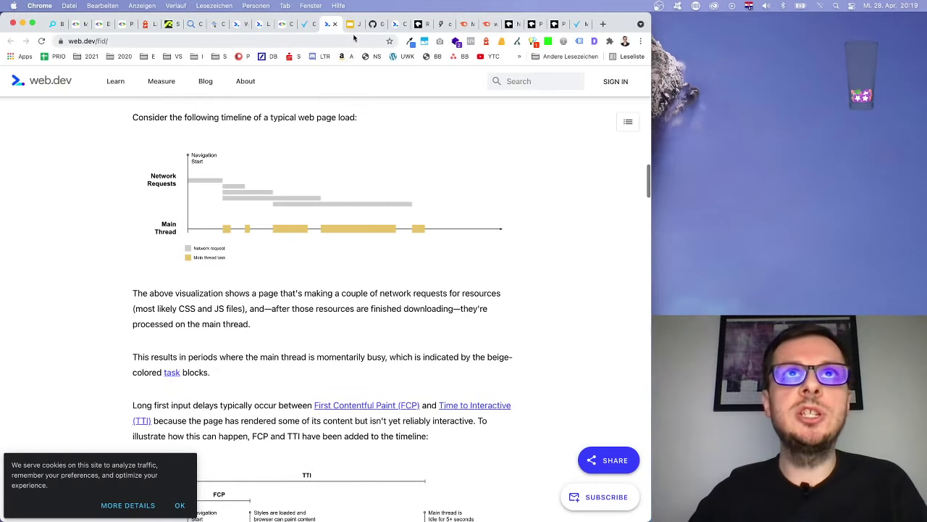
{"action": "left_click", "coordinate": [353, 24]}
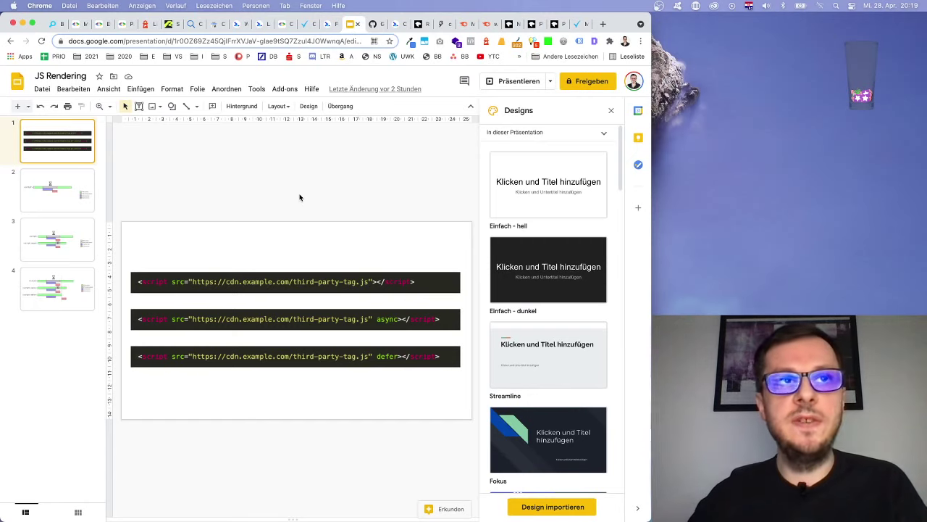